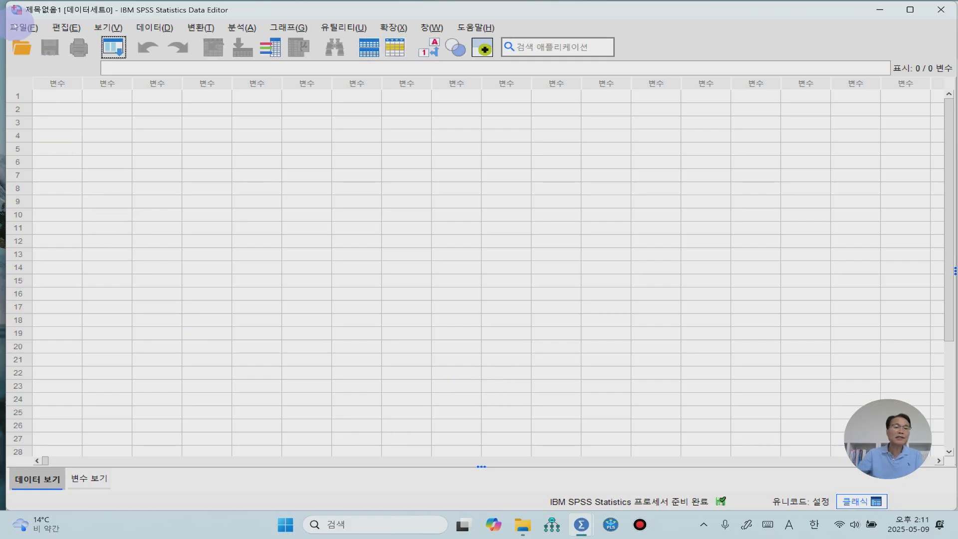
Open the data file 제12장 독립표본 t 검증 데이터(등분산의 경우).sav and examine its 어머니존재여부 and 심리적안정감 columns.
click(24, 27)
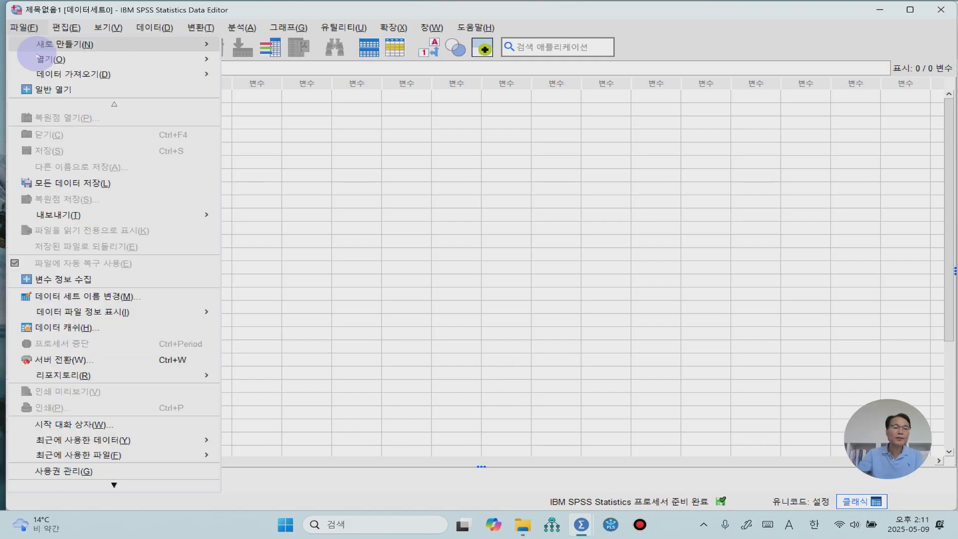
mouse_move(59, 60)
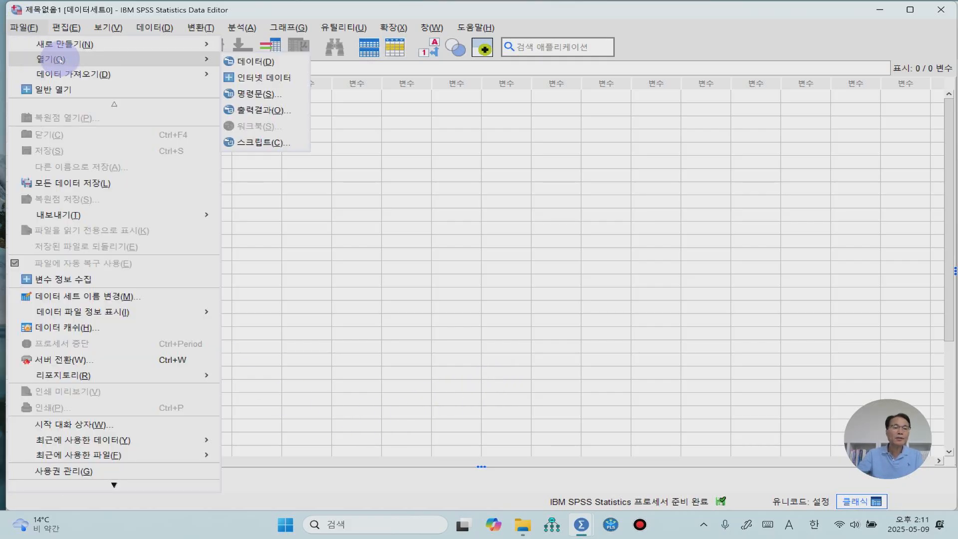
click(257, 60)
drag(351, 251, 500, 258)
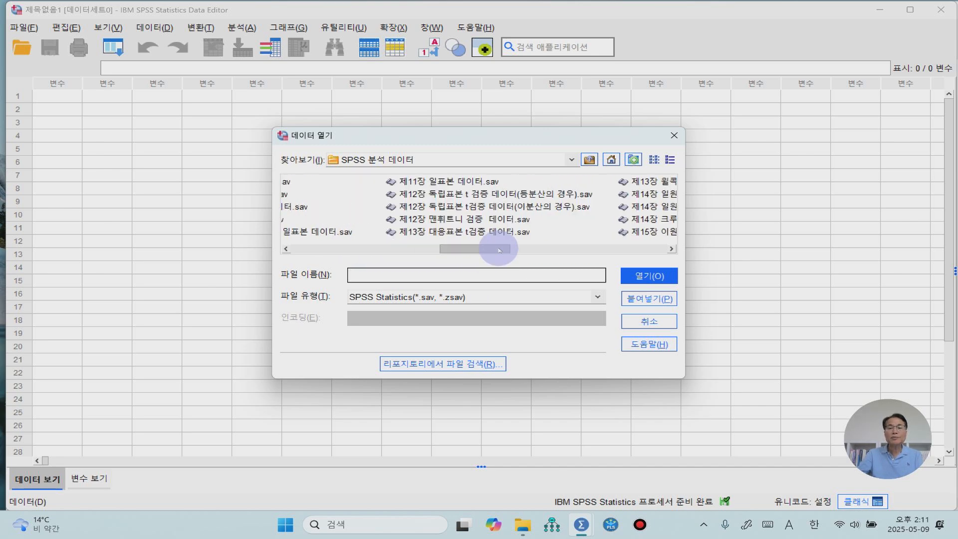
click(485, 194)
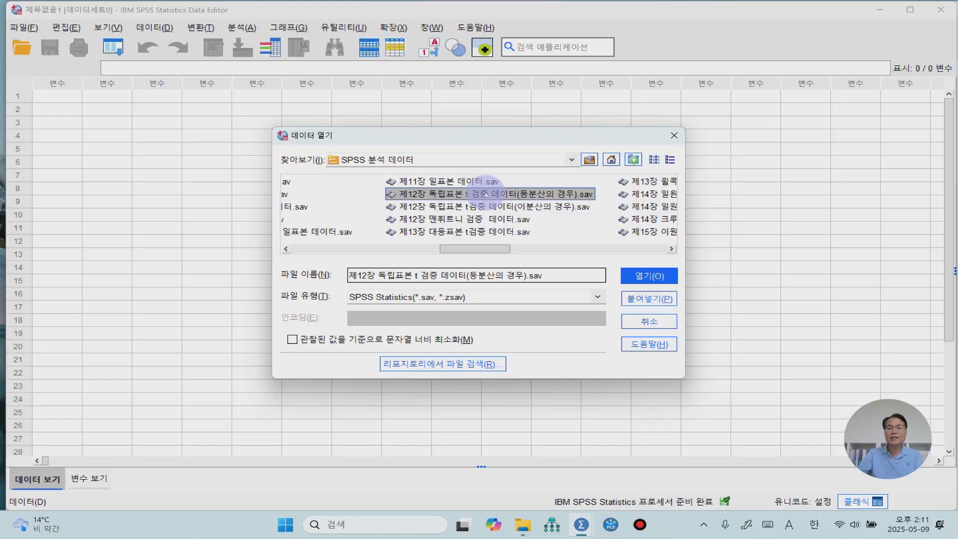
click(635, 275)
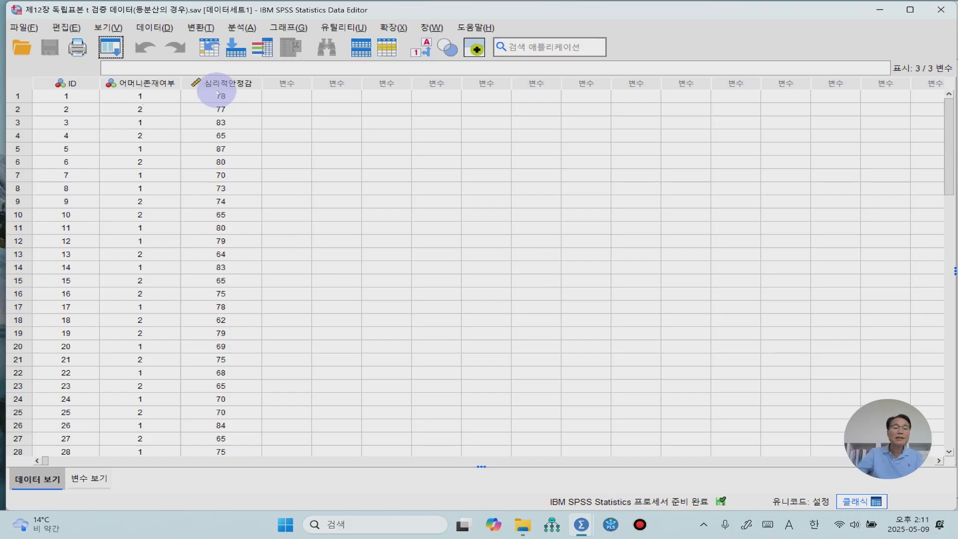
click(219, 84)
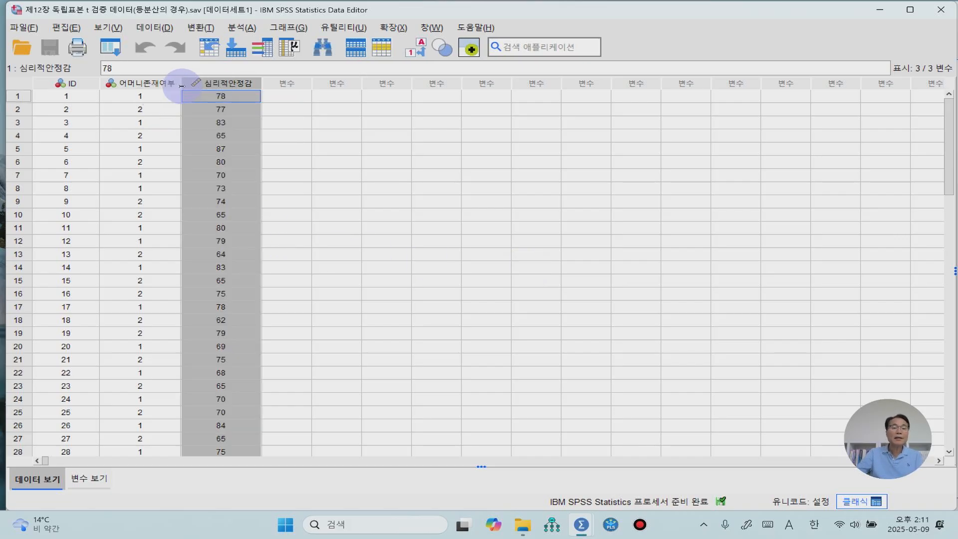
click(165, 83)
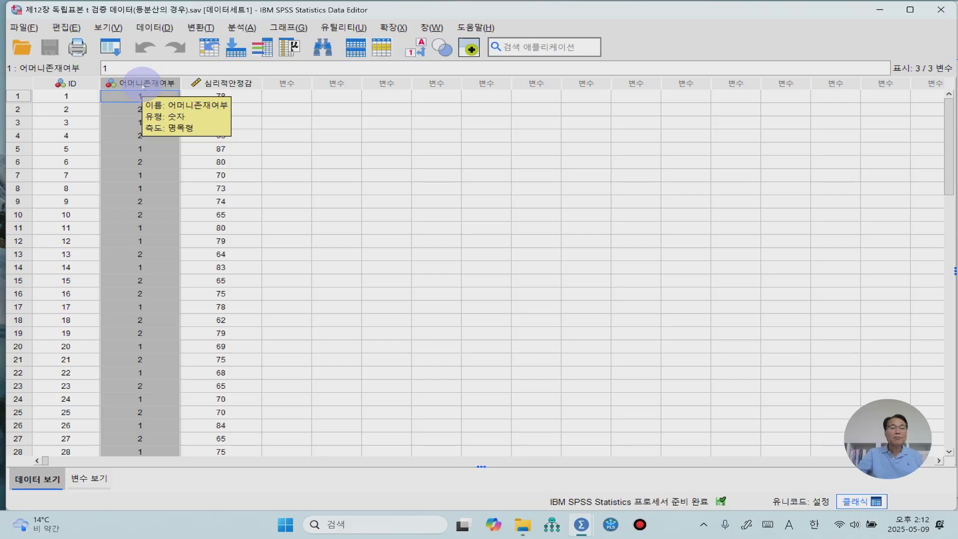
click(210, 85)
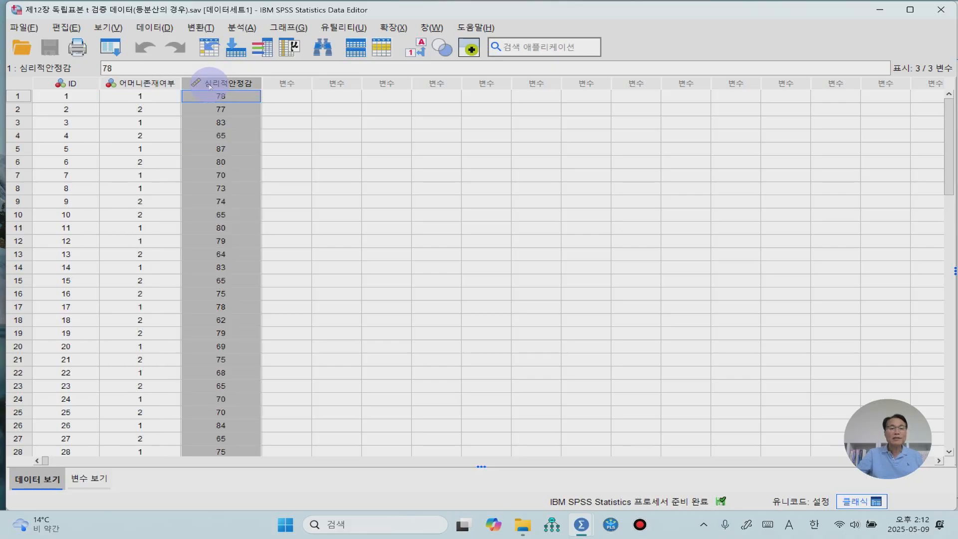
click(356, 134)
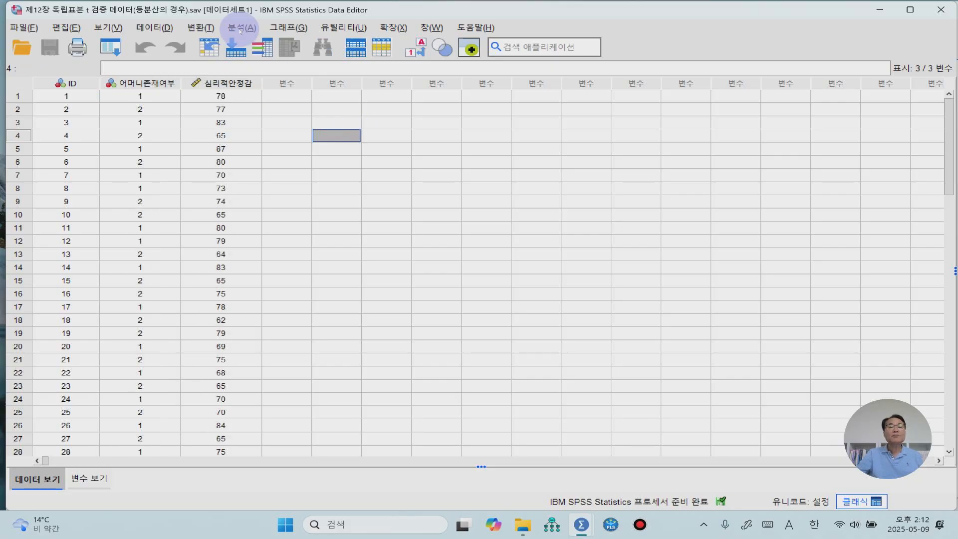
Set up a 데이터 탐색 (Explore) analysis with 심리적안정감 as the dependent variable and 어머니존재여부 as the factor.
click(241, 28)
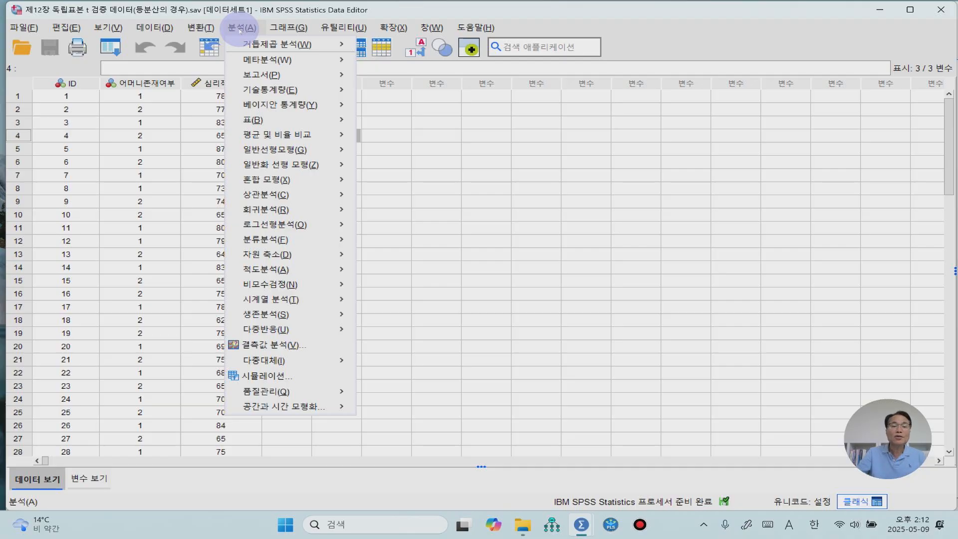
mouse_move(288, 90)
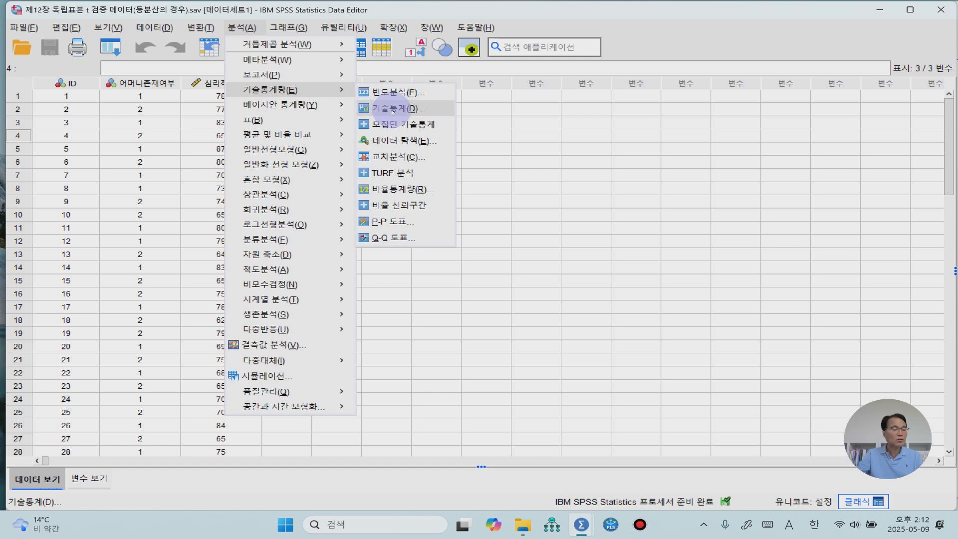
click(397, 143)
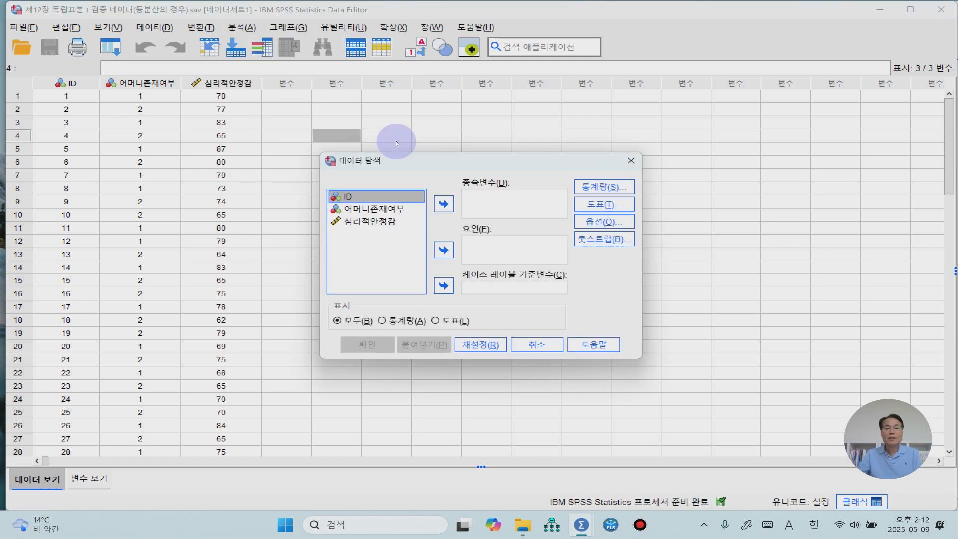
click(361, 223)
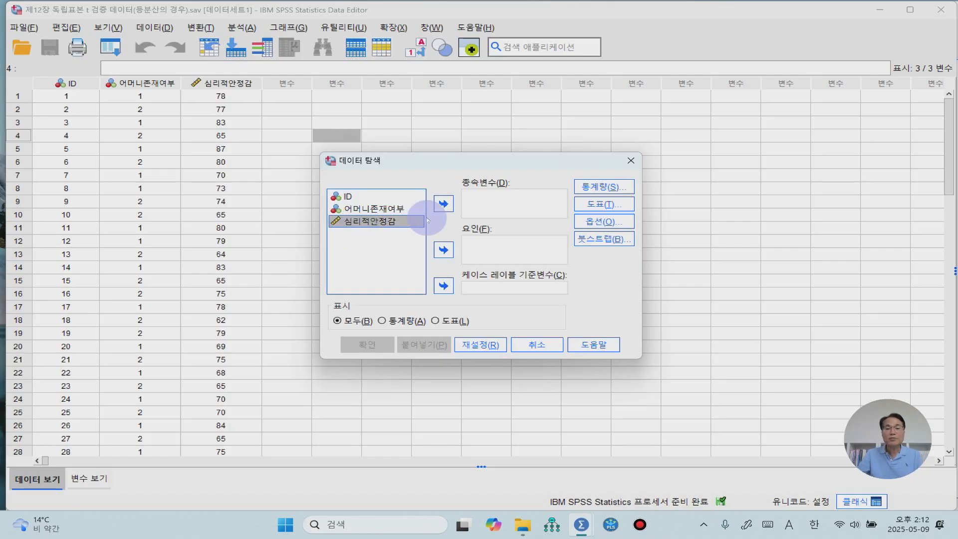
click(443, 204)
click(357, 210)
click(443, 250)
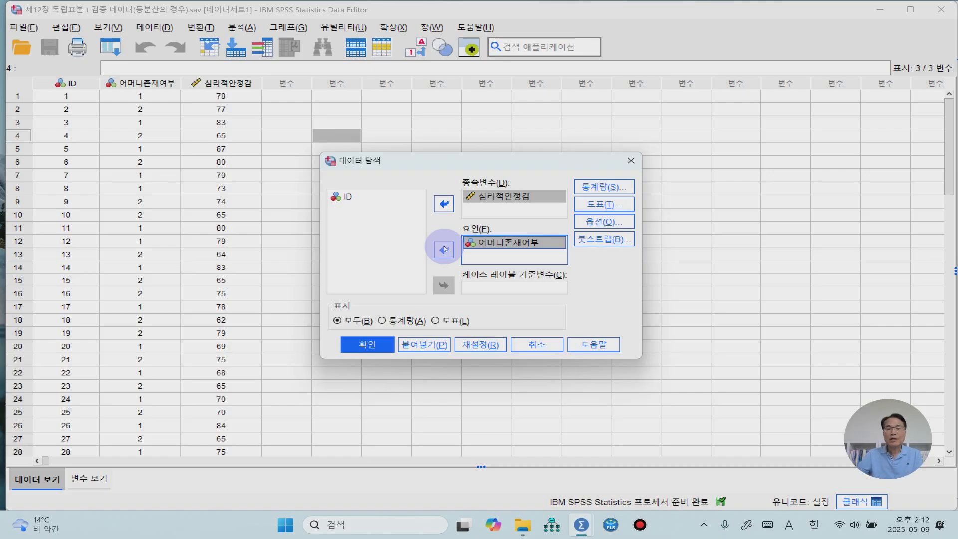
Keep descriptives with a 95% confidence interval, add histograms and normality plots with tests, and run the Explore analysis.
click(602, 186)
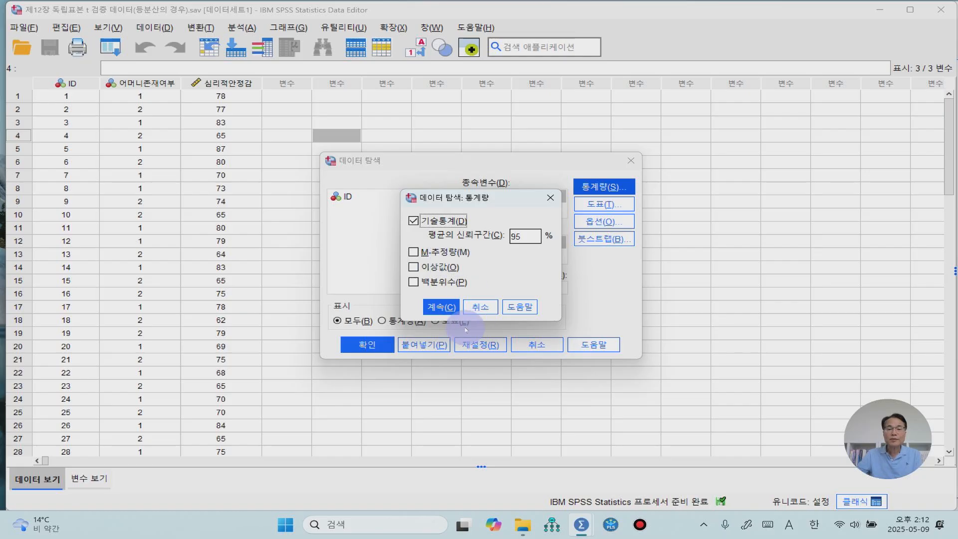
click(443, 307)
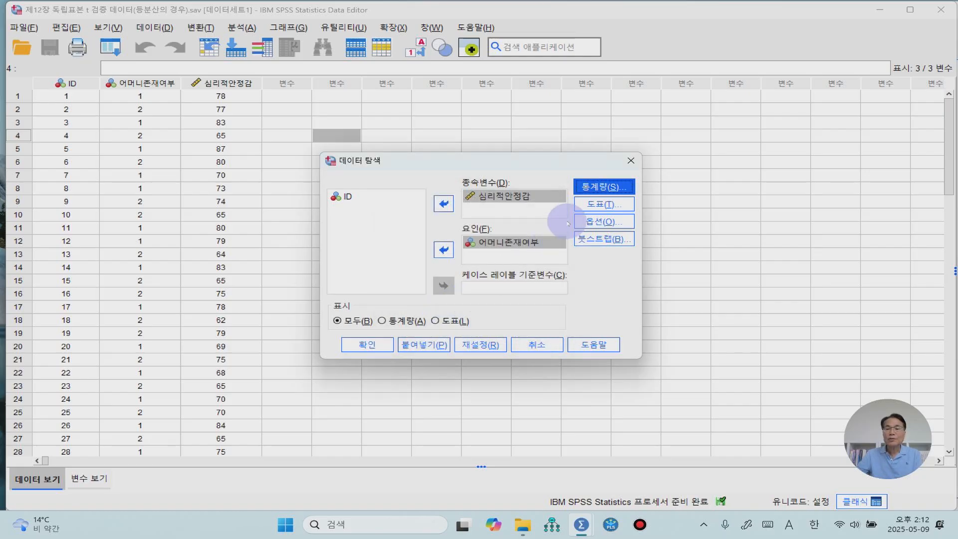
click(584, 203)
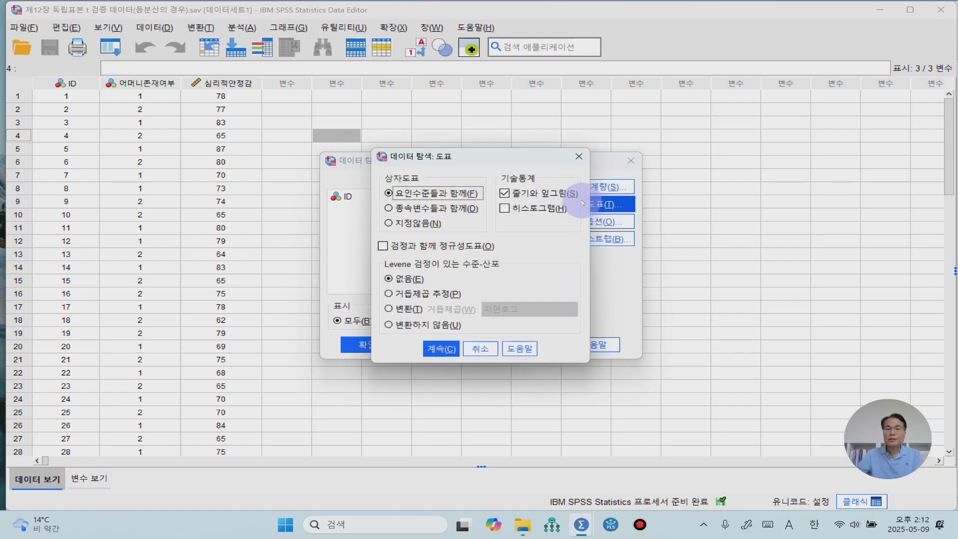
click(505, 208)
click(383, 246)
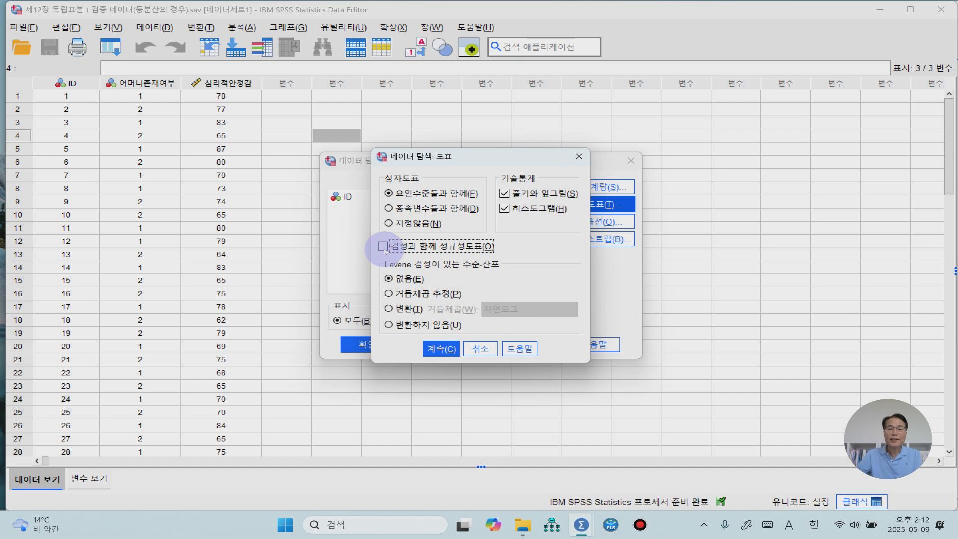
click(441, 351)
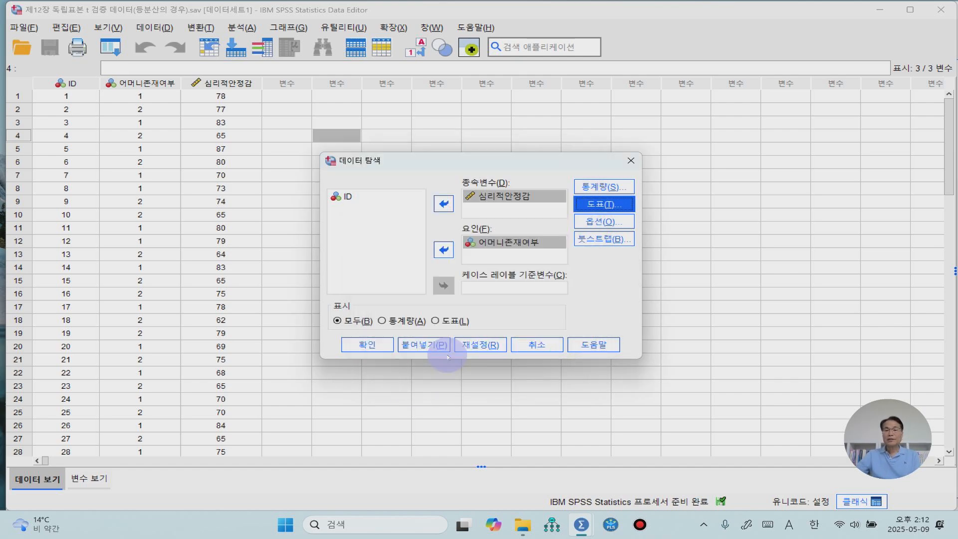
click(371, 348)
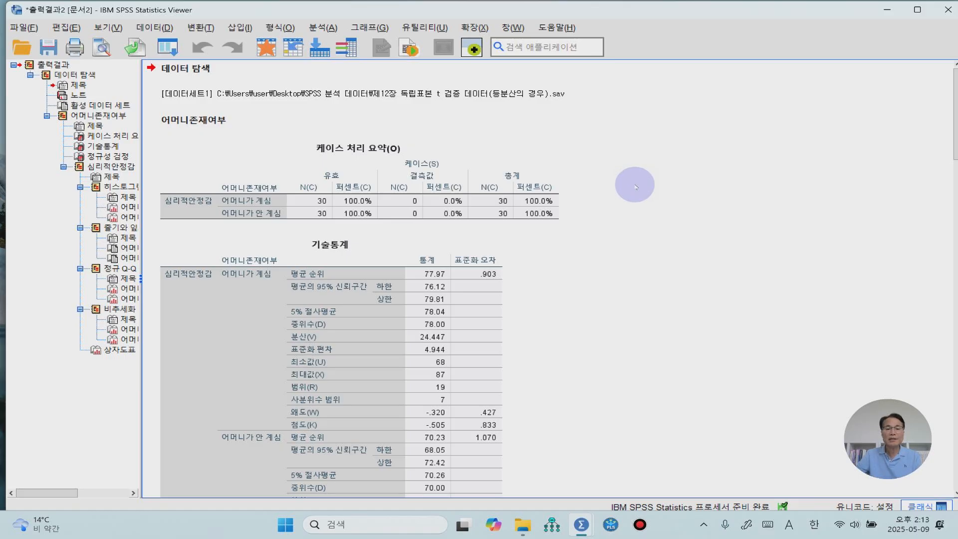
Examine the Explore output for both groups: descriptives, normality tests, histograms, Q-Q plots and the boxplot.
scroll(614, 289, down, 3)
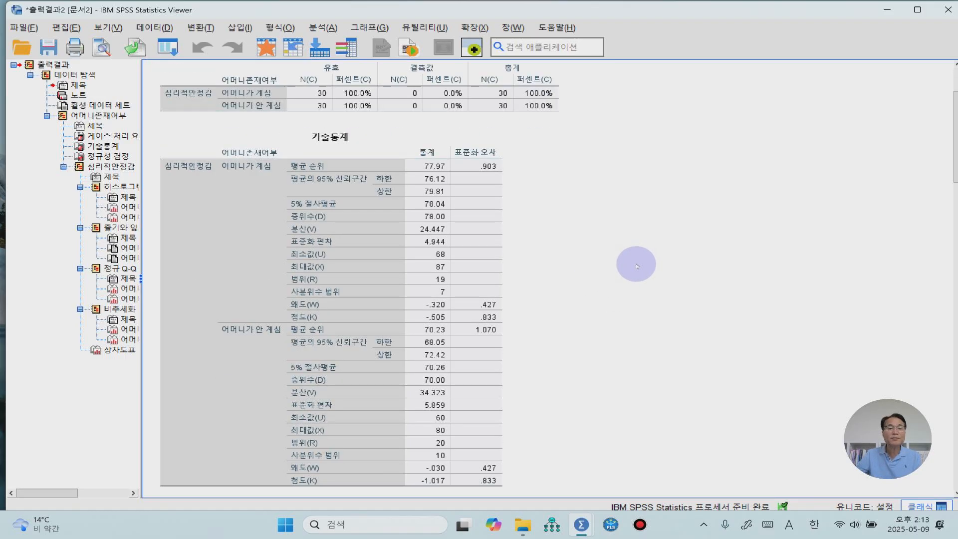
click(367, 320)
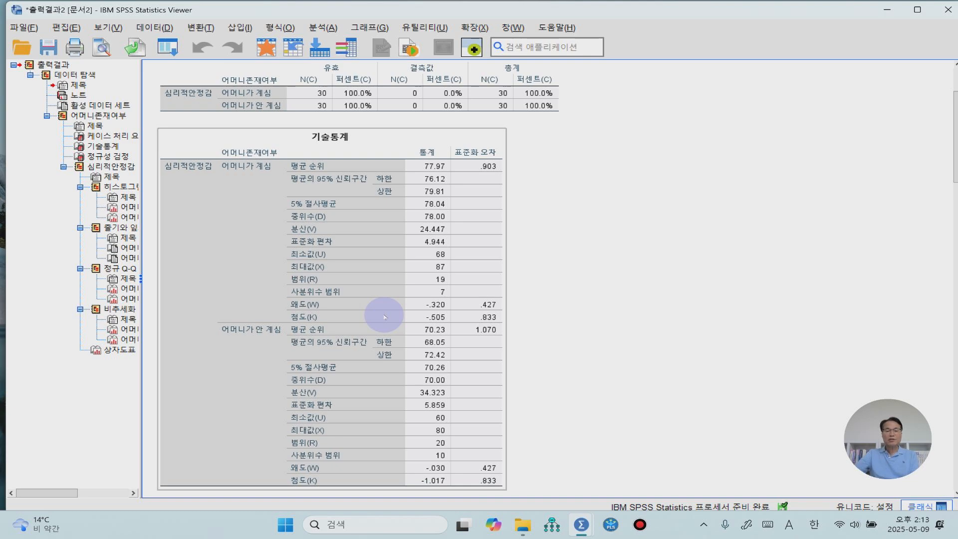
scroll(384, 317, down, 5)
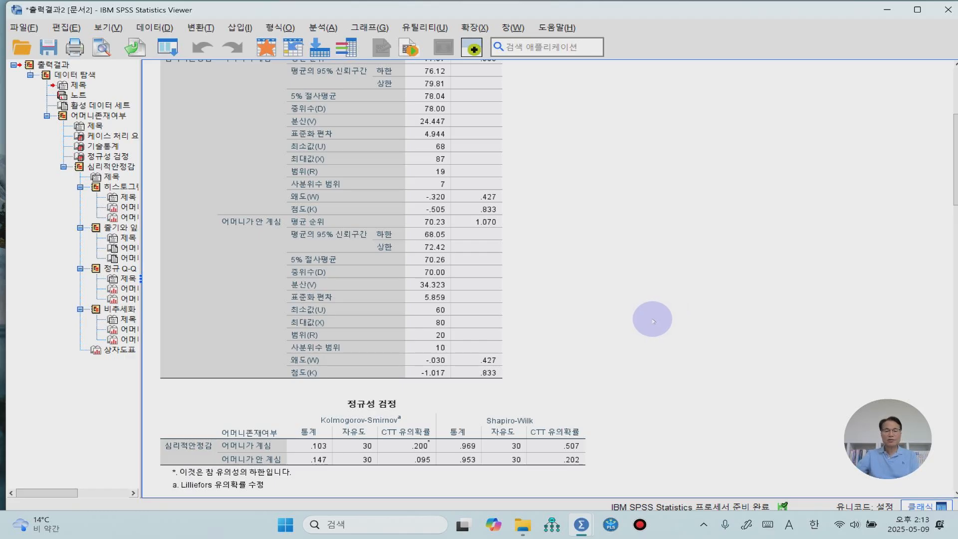
scroll(652, 320, down, 2)
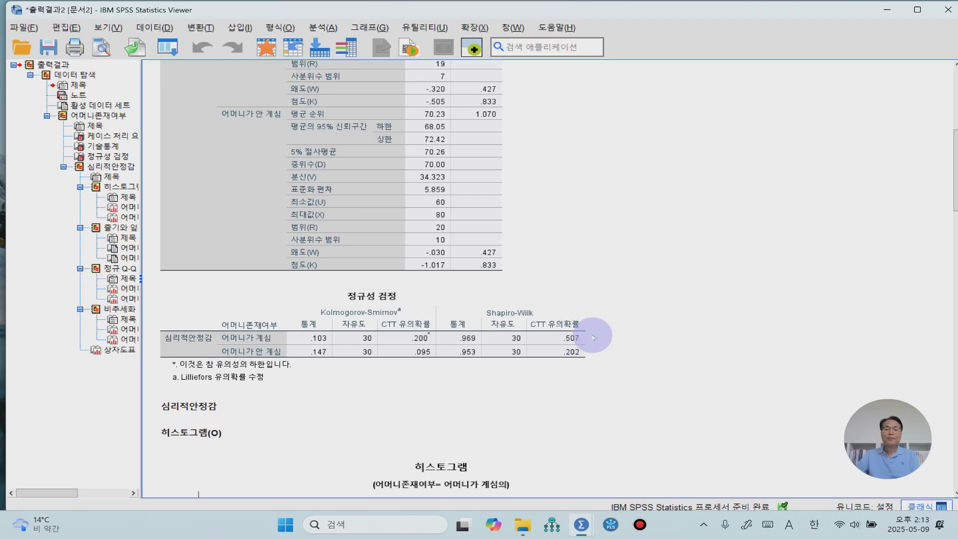
scroll(593, 338, down, 12)
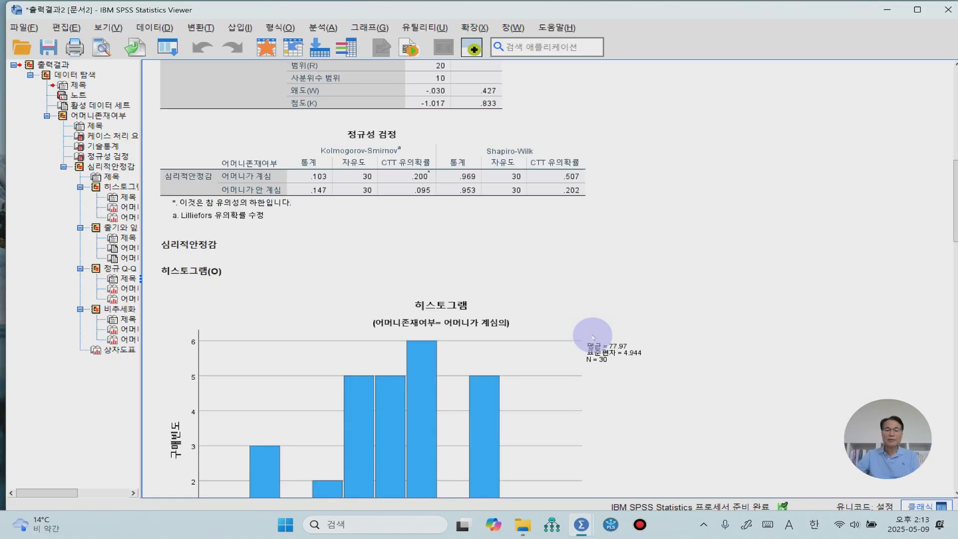
scroll(593, 338, down, 15)
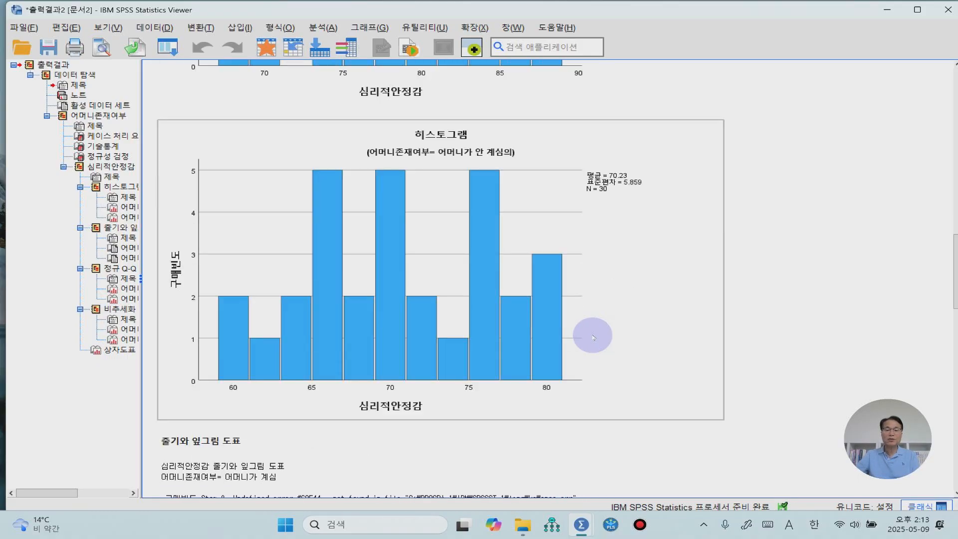
scroll(593, 337, down, 5)
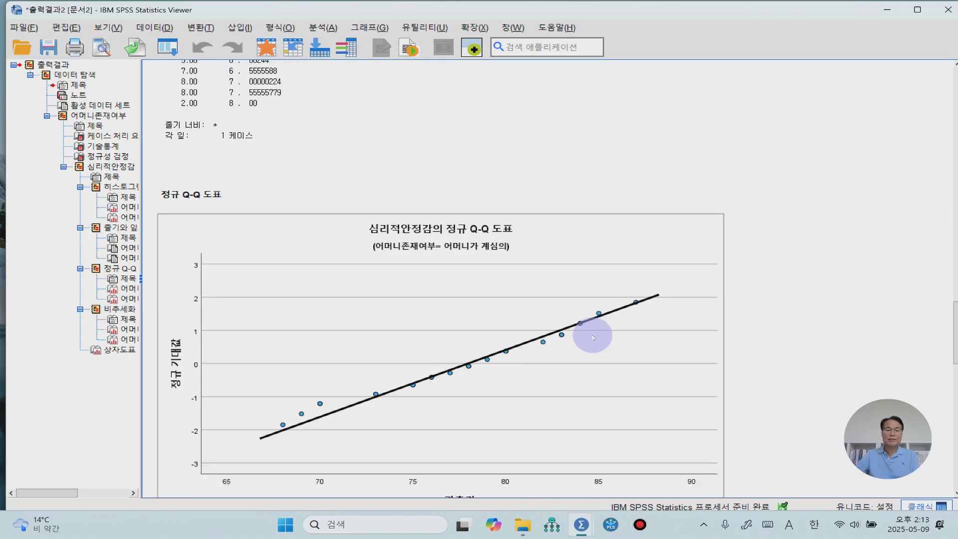
scroll(593, 337, down, 5)
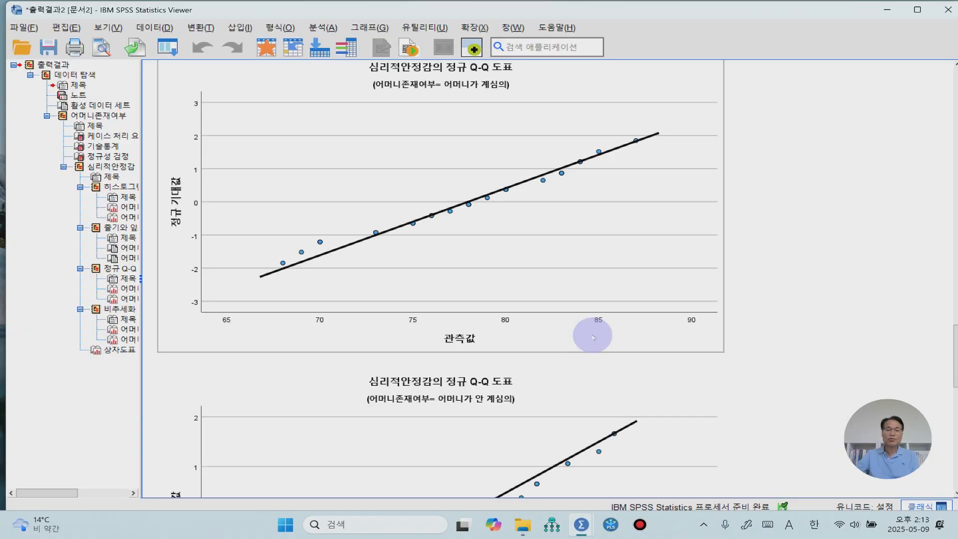
scroll(593, 337, down, 7)
scroll(593, 337, down, 20)
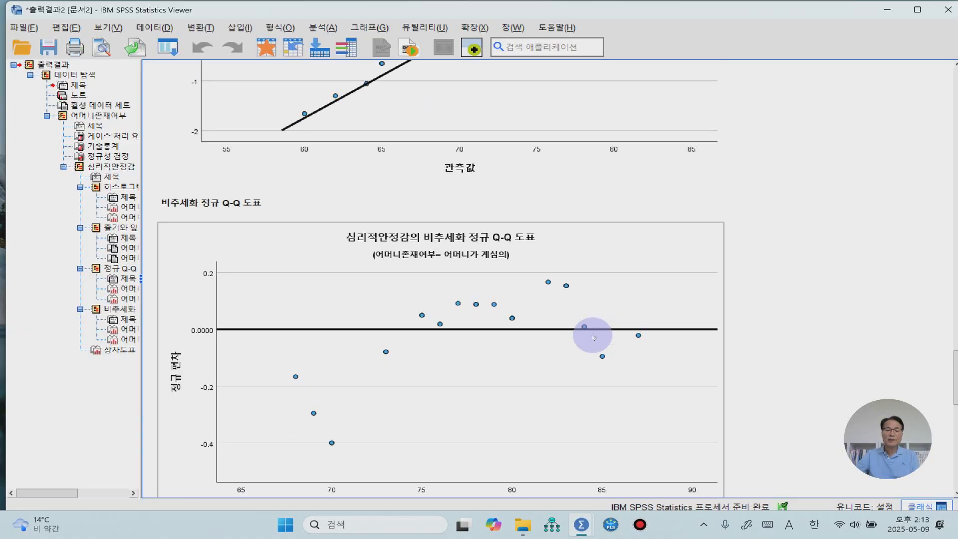
scroll(594, 337, down, 12)
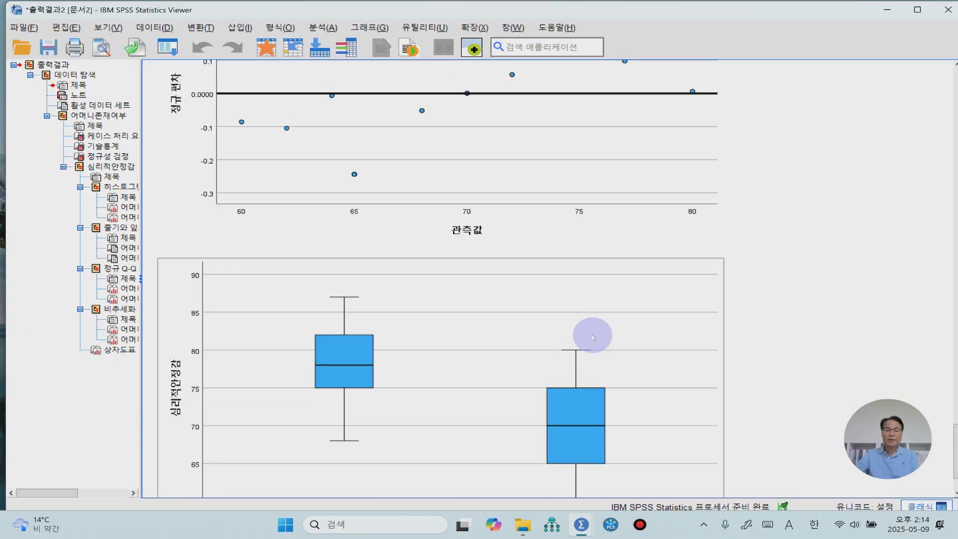
scroll(593, 337, down, 4)
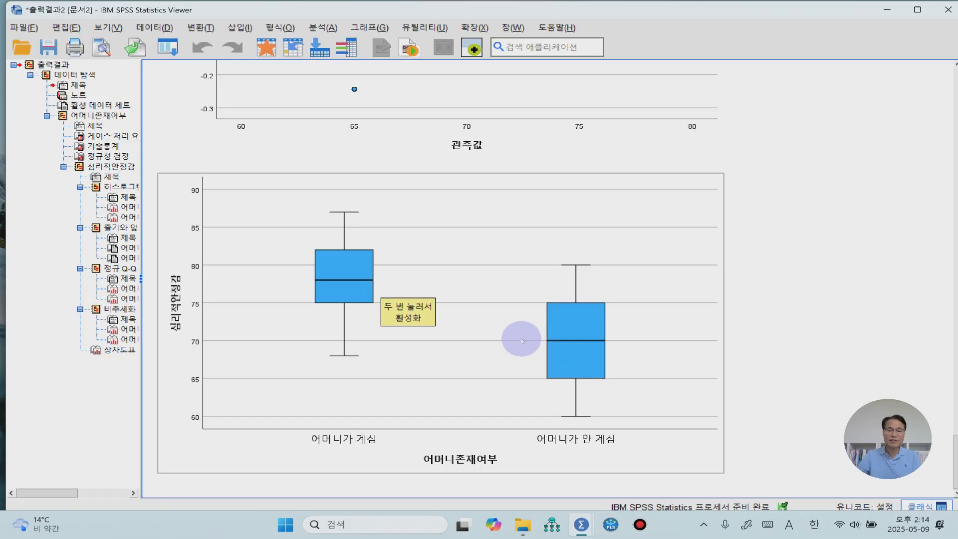
Set up an independent-samples t test with 심리적안정감 as the test variable and 어머니존재여부 as the grouping variable.
click(332, 29)
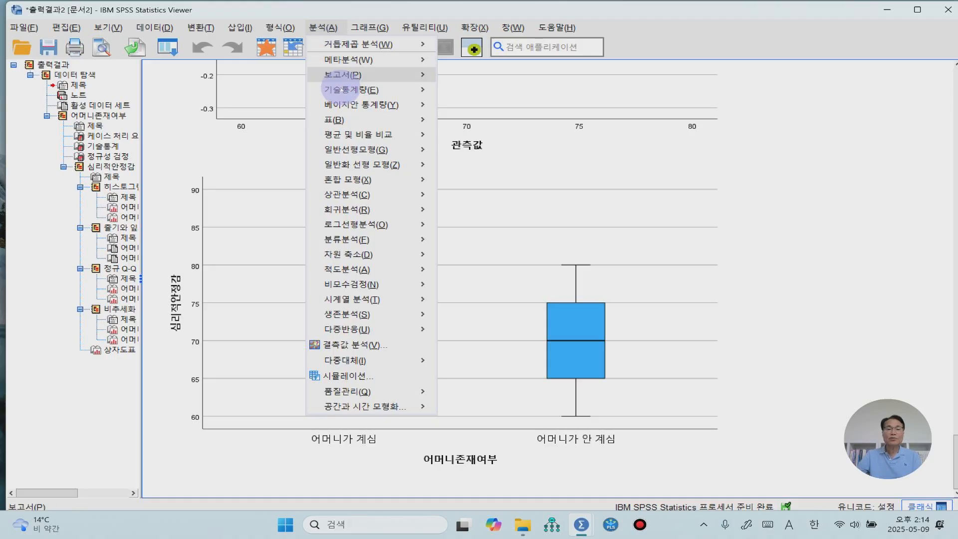
mouse_move(344, 103)
mouse_move(352, 134)
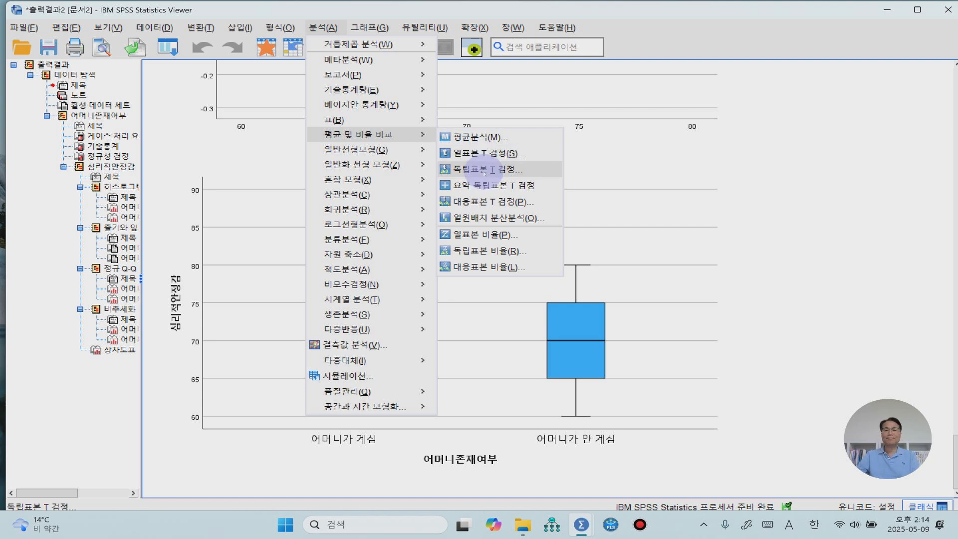
click(484, 170)
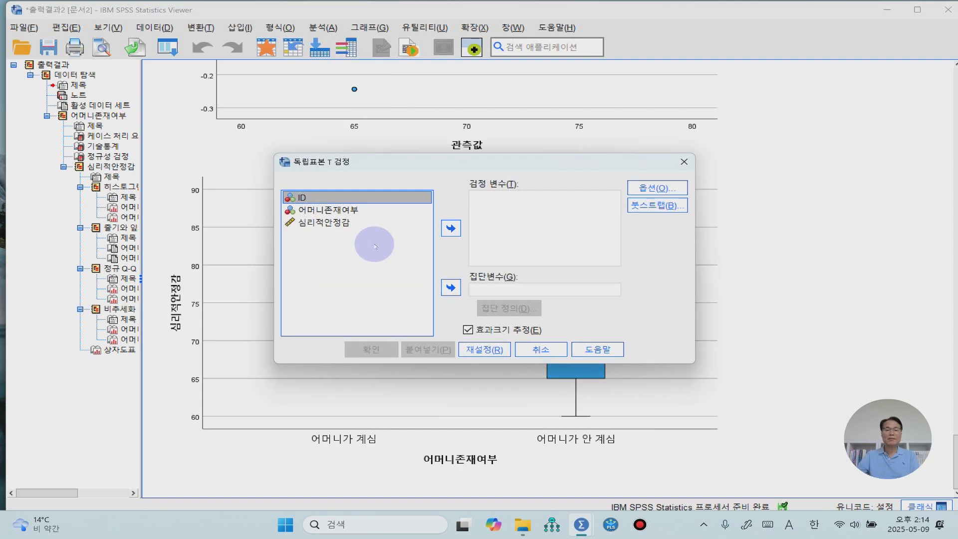
click(324, 225)
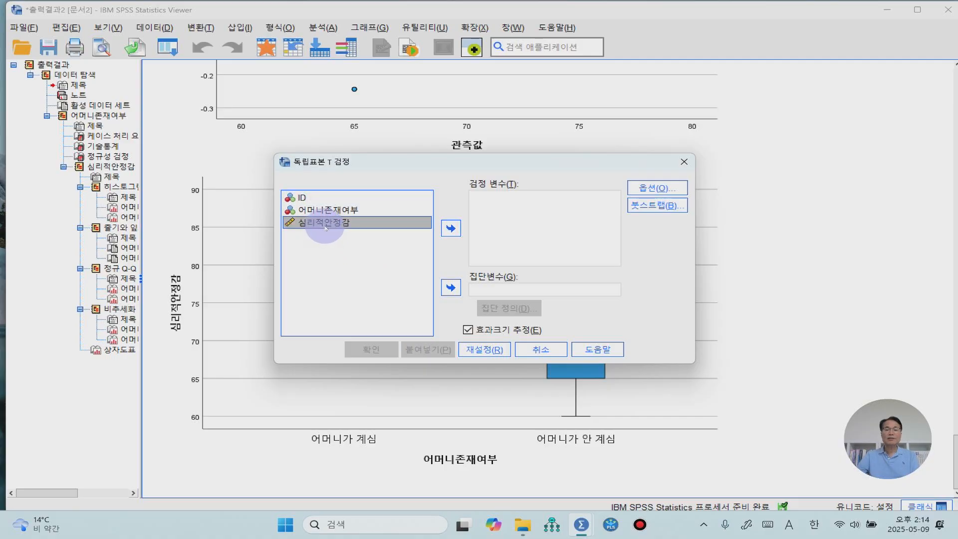
click(449, 229)
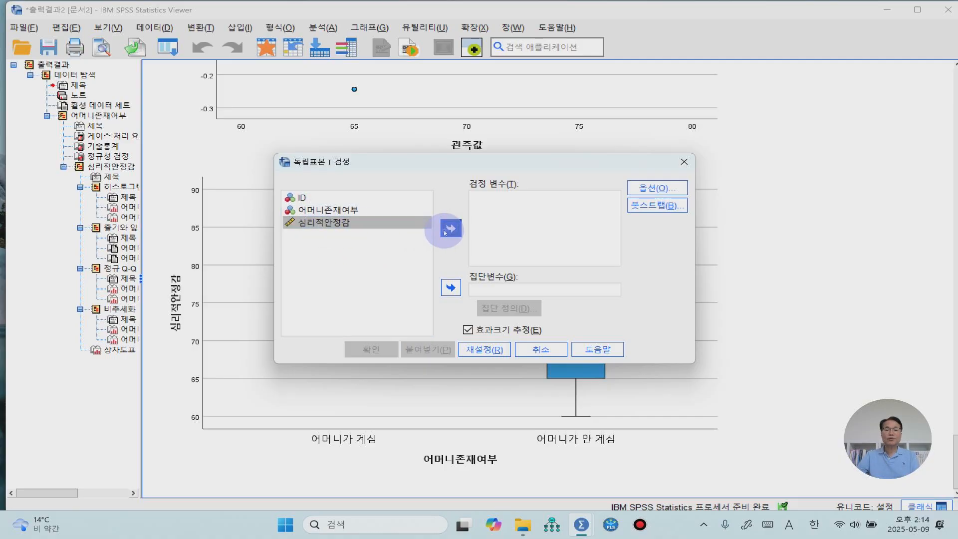
click(329, 211)
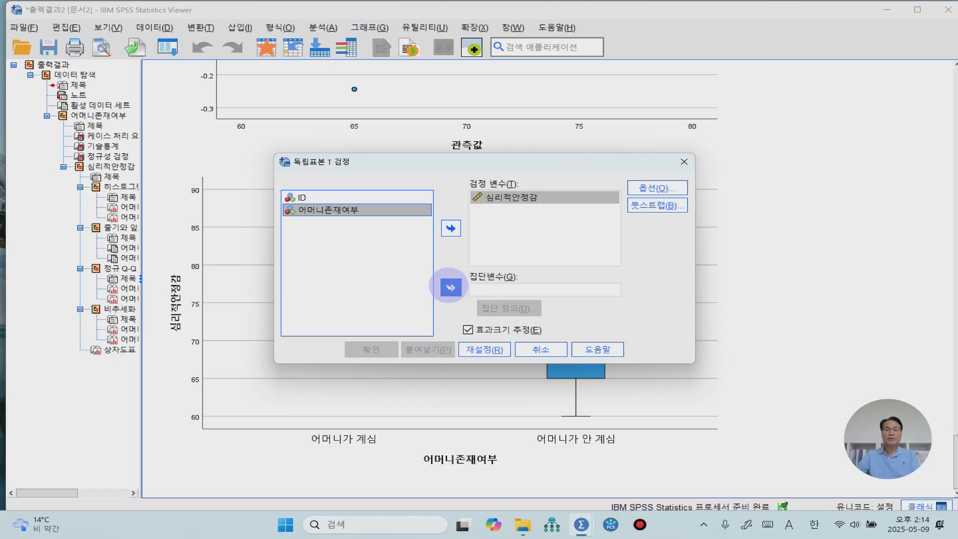
click(451, 287)
Define the 어머니존재여부 groups with the specified values 1 for group 1 and 2 for group 2.
click(492, 309)
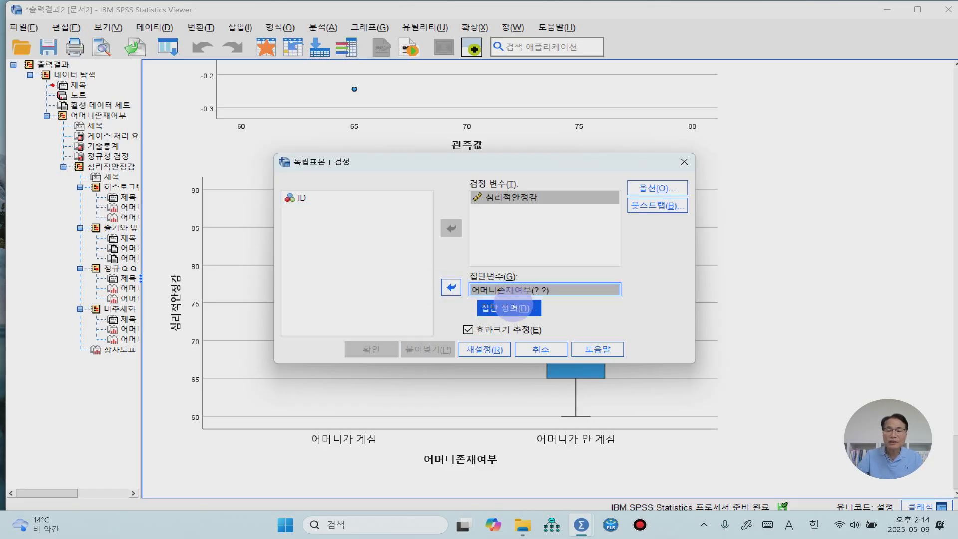
click(509, 309)
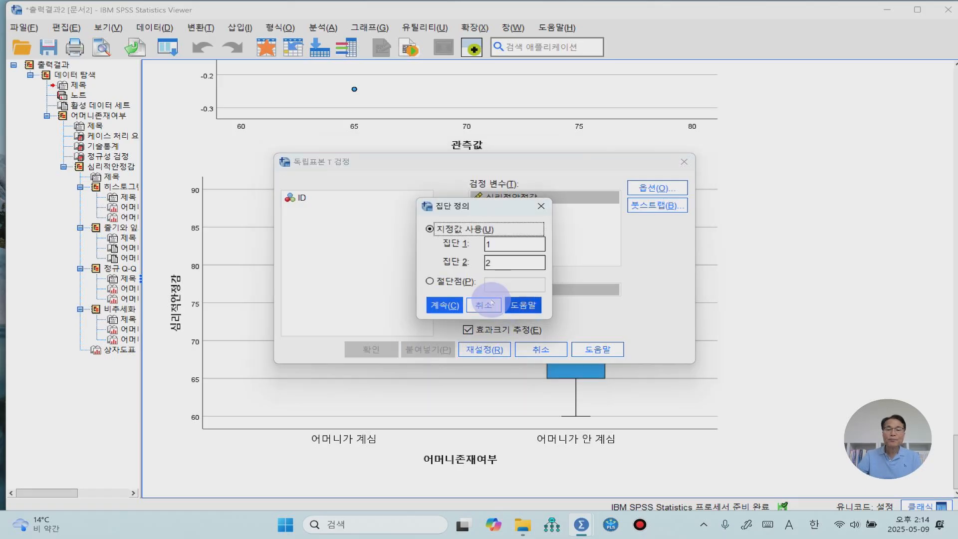
click(496, 249)
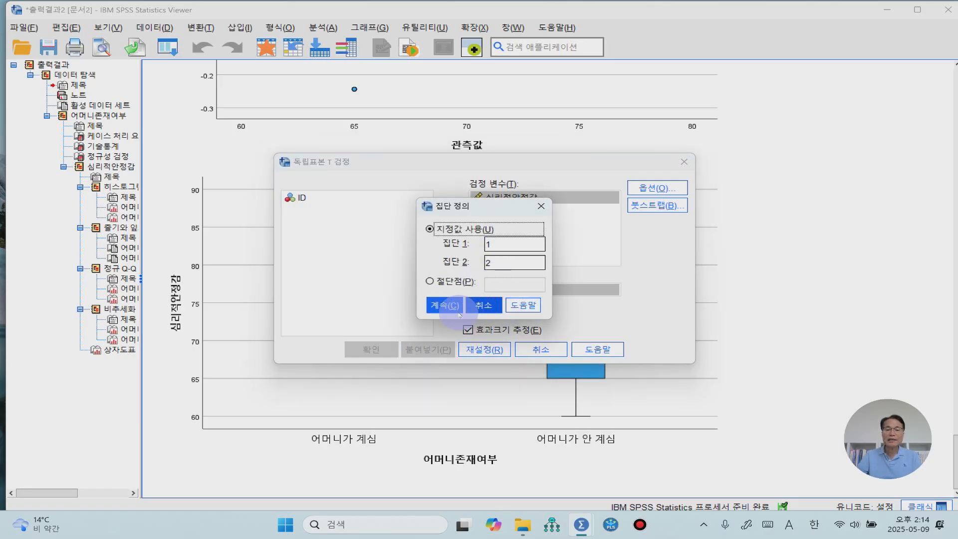
click(446, 304)
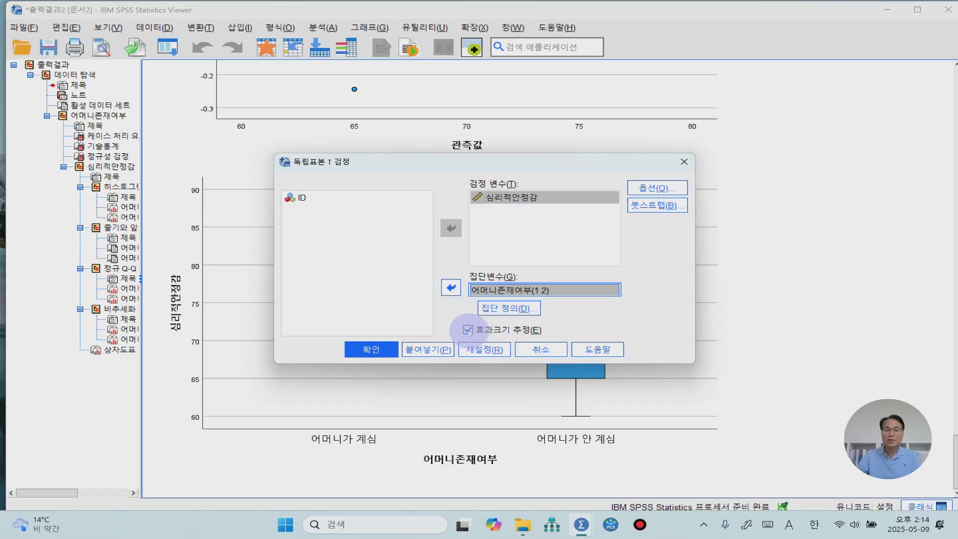
Turn off effect size estimation, keep the 95% confidence interval with analysis-by-analysis missing value exclusion, and run the t test.
click(468, 330)
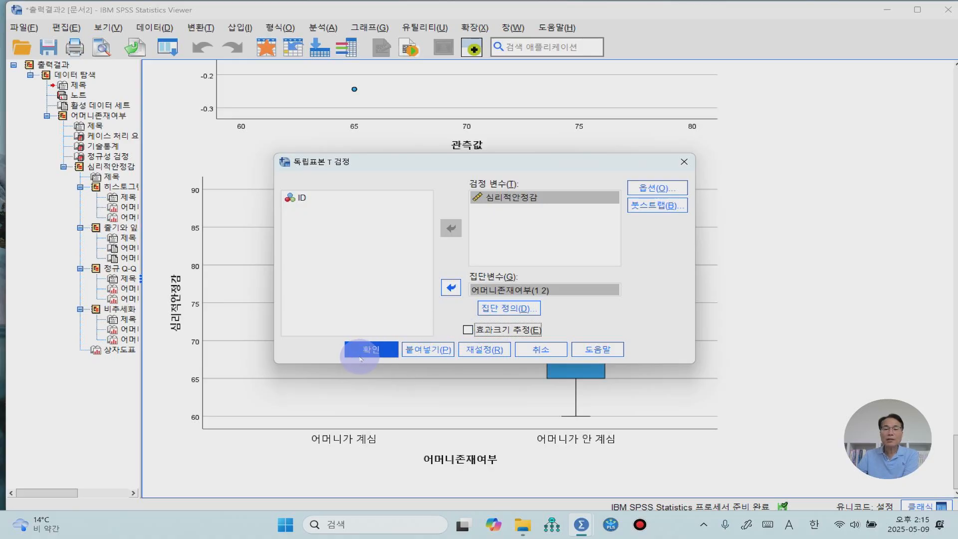
click(652, 188)
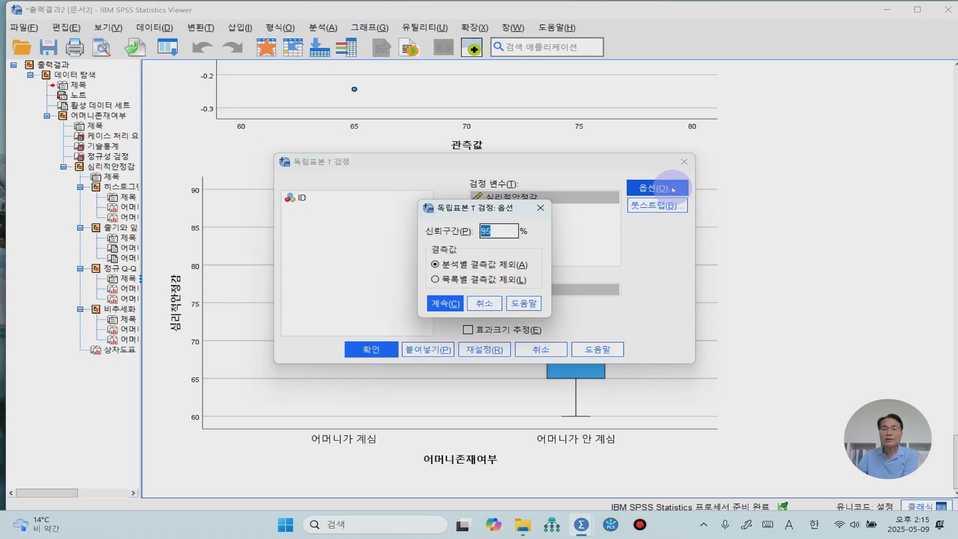
click(447, 305)
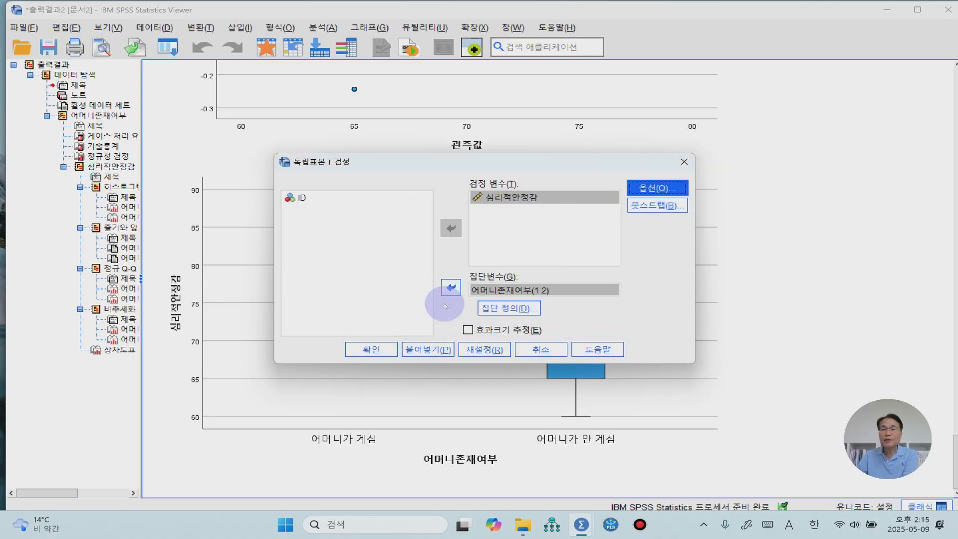
click(377, 350)
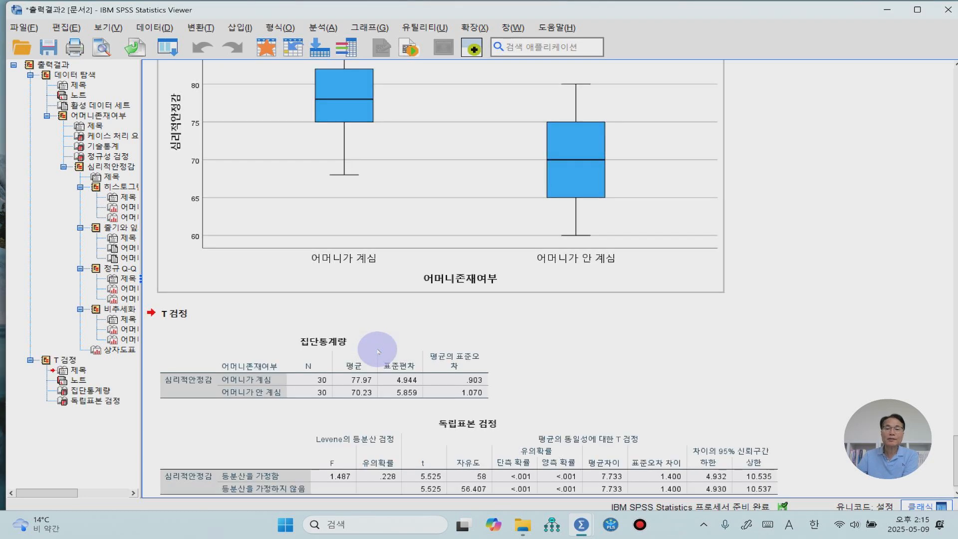
scroll(574, 367, down, 1)
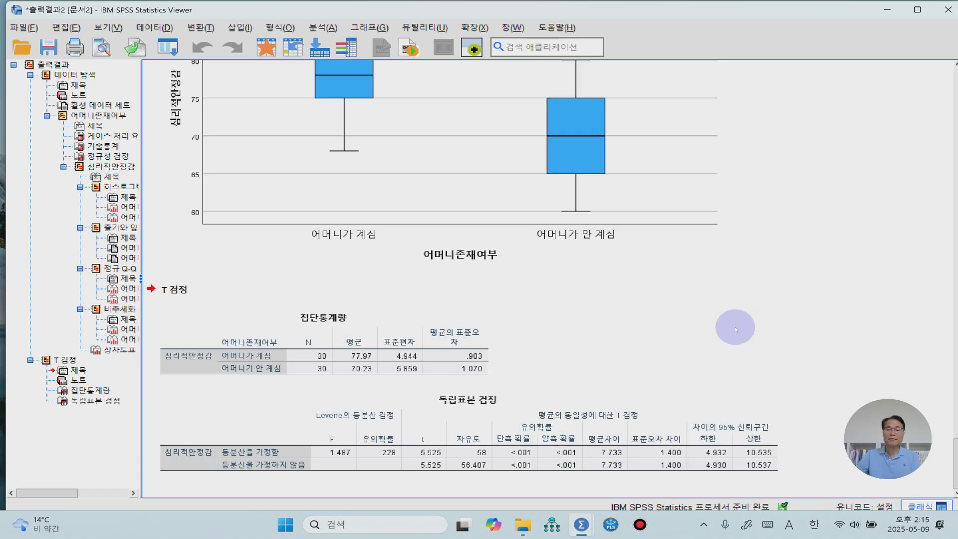
Open the data file 제12장 독립표본 t검증 데이터(이분산의 경우).sav from the SPSS 분석 데이터 folder.
click(23, 29)
mouse_move(43, 59)
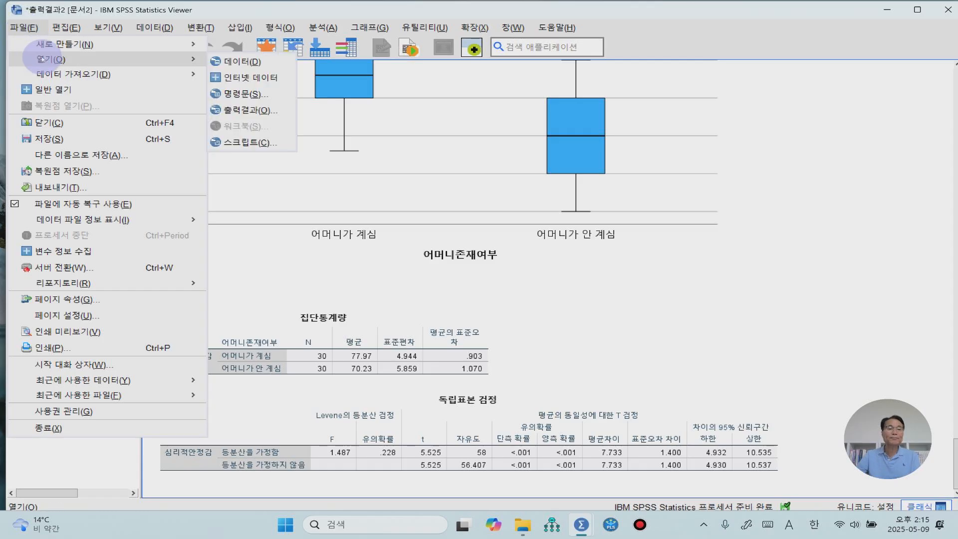
click(240, 62)
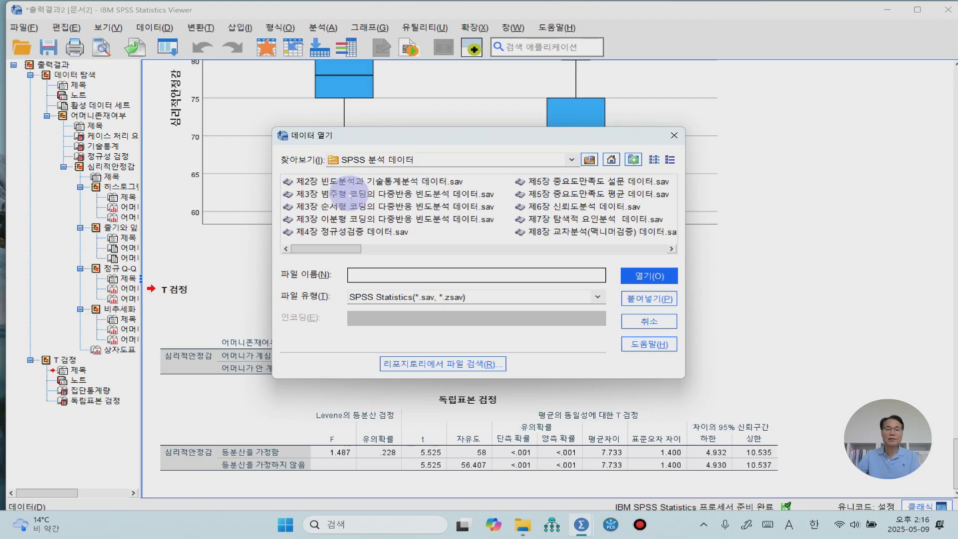
drag(341, 250, 491, 256)
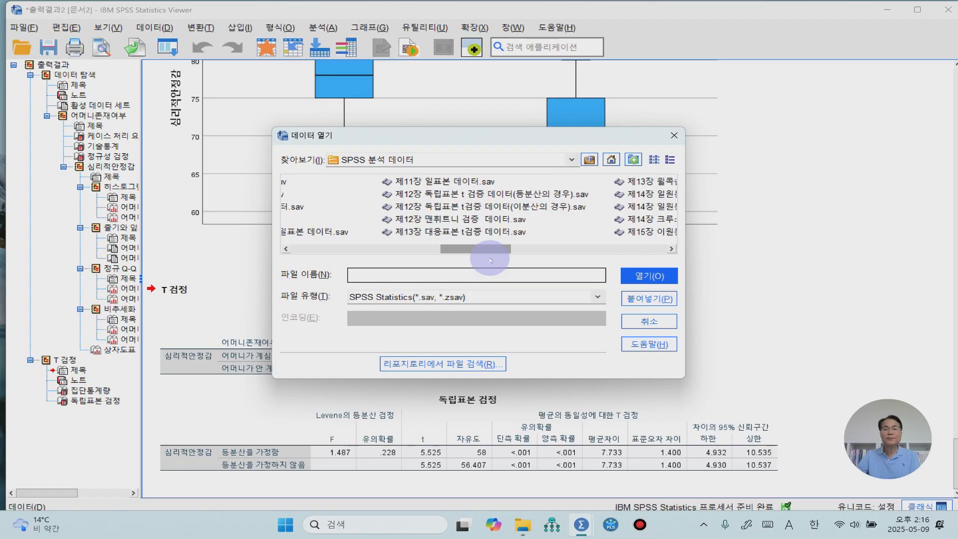
click(544, 205)
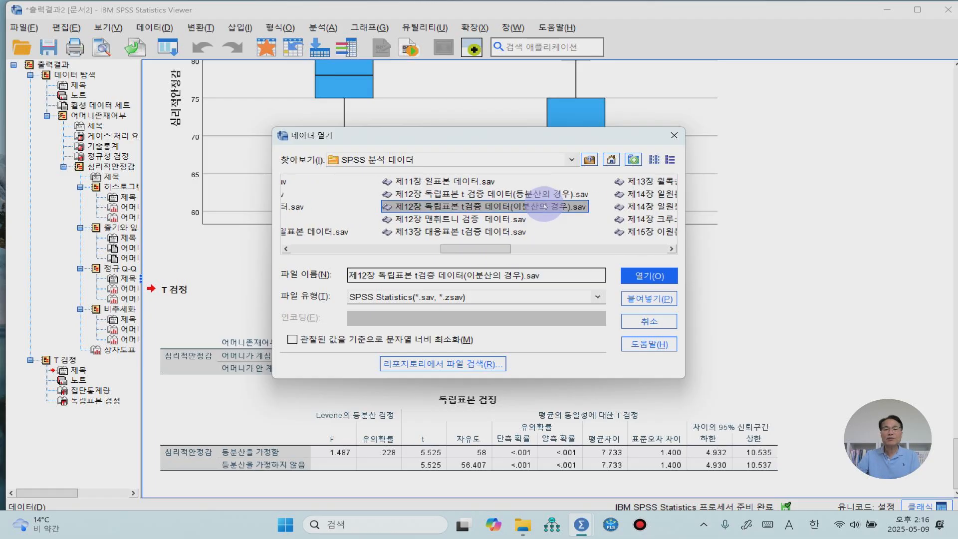
click(646, 276)
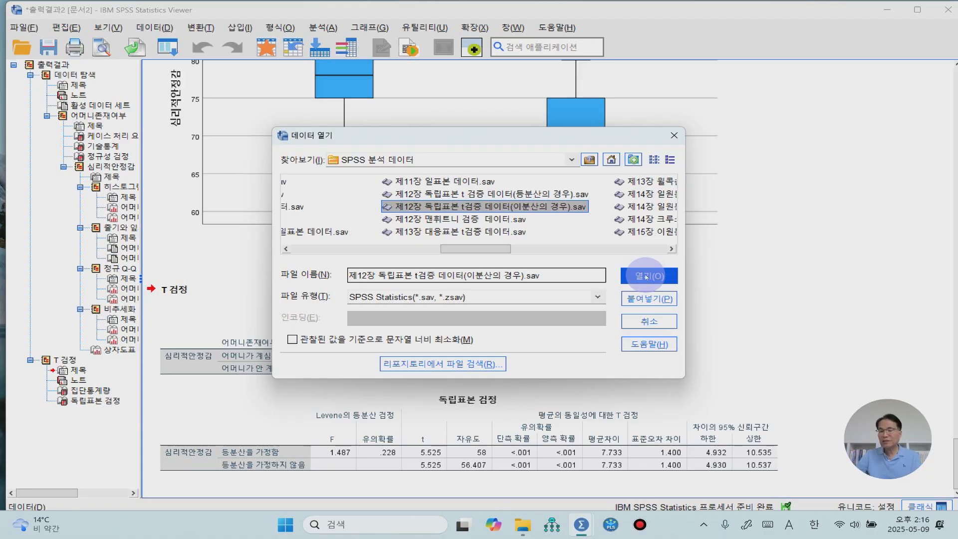
click(646, 276)
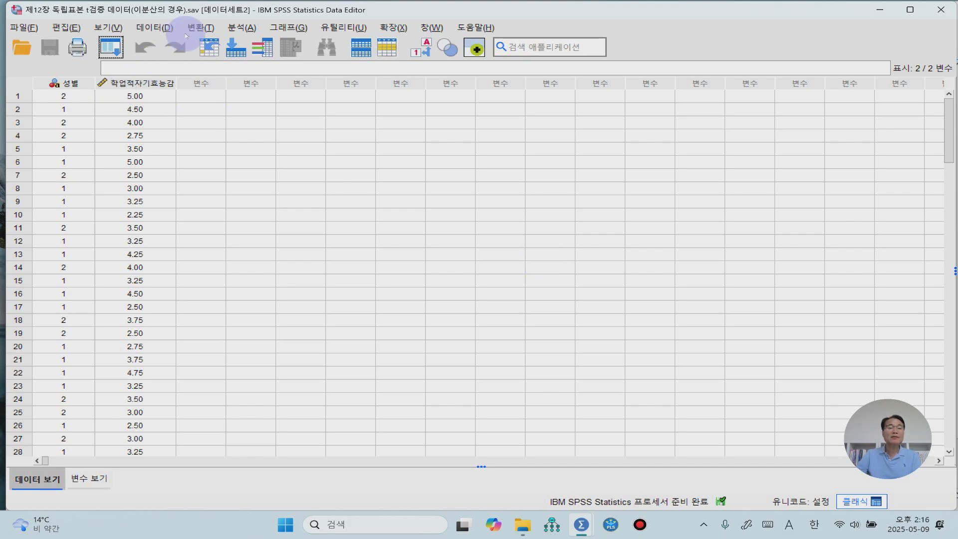
Set up a 데이터 탐색 (Explore) analysis with 학업적자기효능감 as the dependent variable and 성별 as the factor.
click(238, 29)
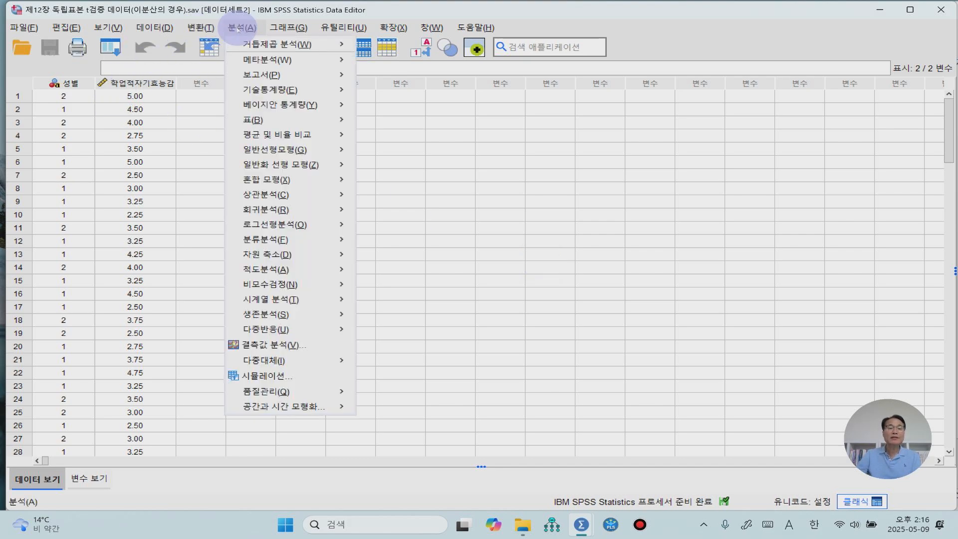
mouse_move(268, 90)
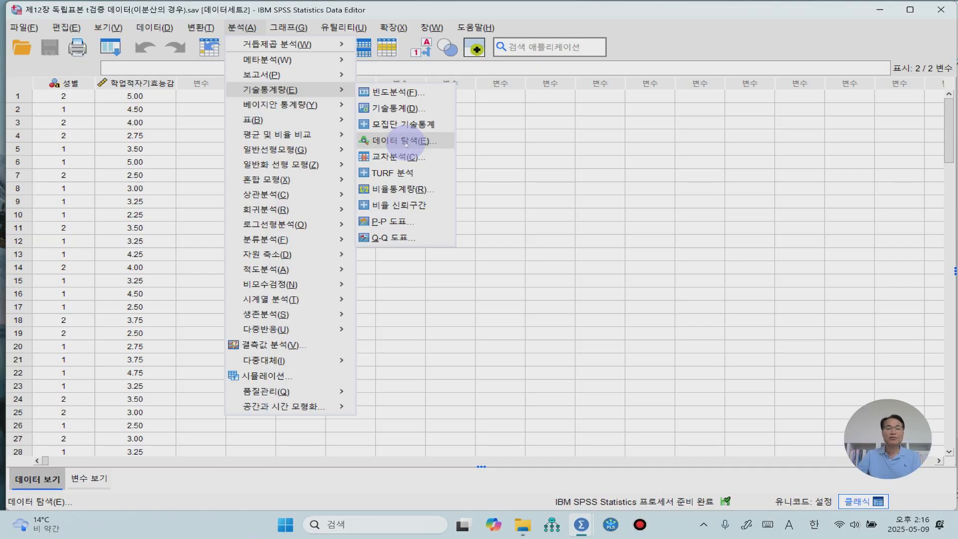
click(406, 143)
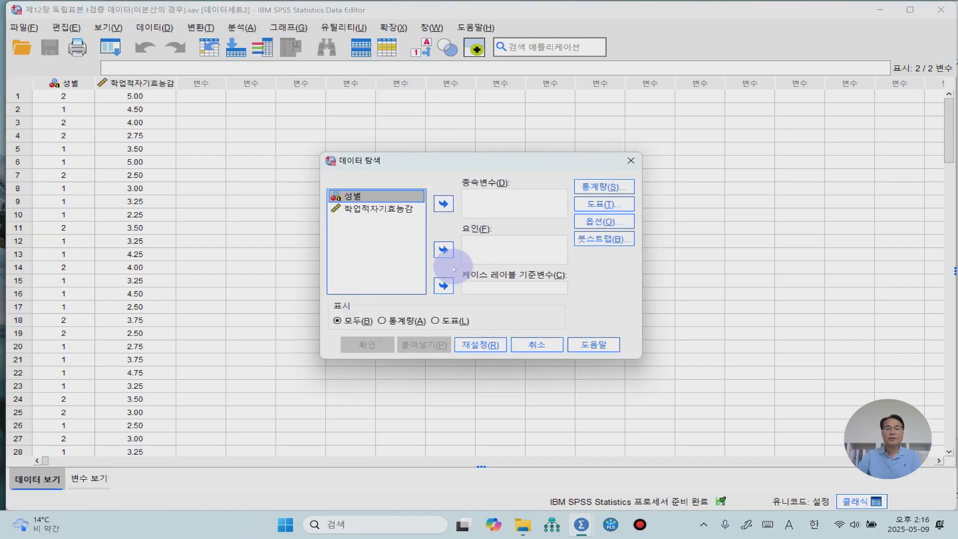
click(444, 251)
click(378, 196)
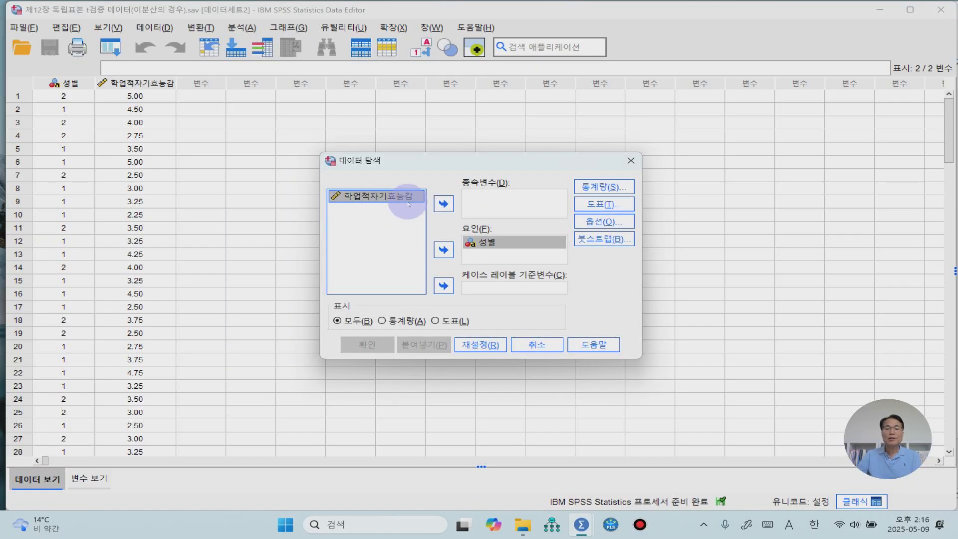
click(442, 205)
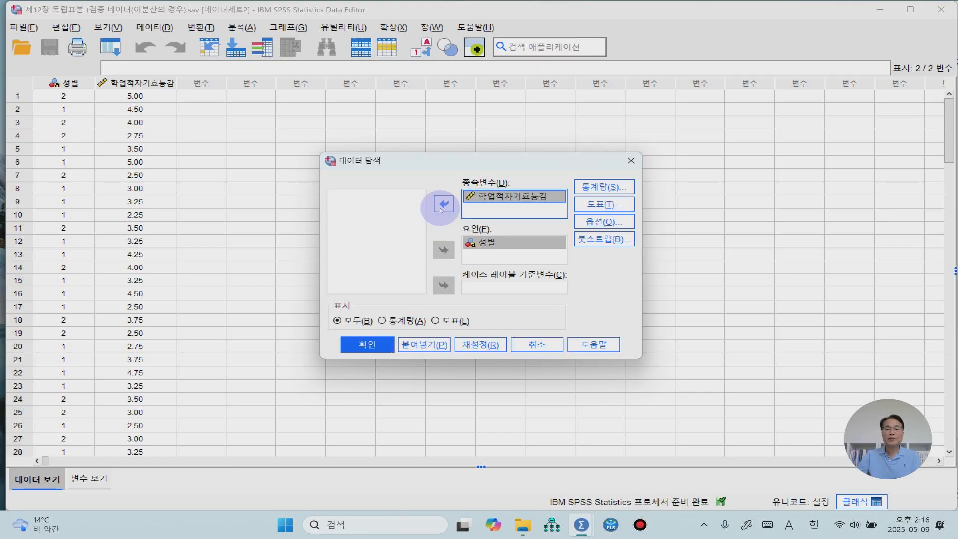
Keep descriptives at a 95% confidence interval, add histograms and normality plots with tests, and run the 학업적자기효능감 exploration.
click(598, 190)
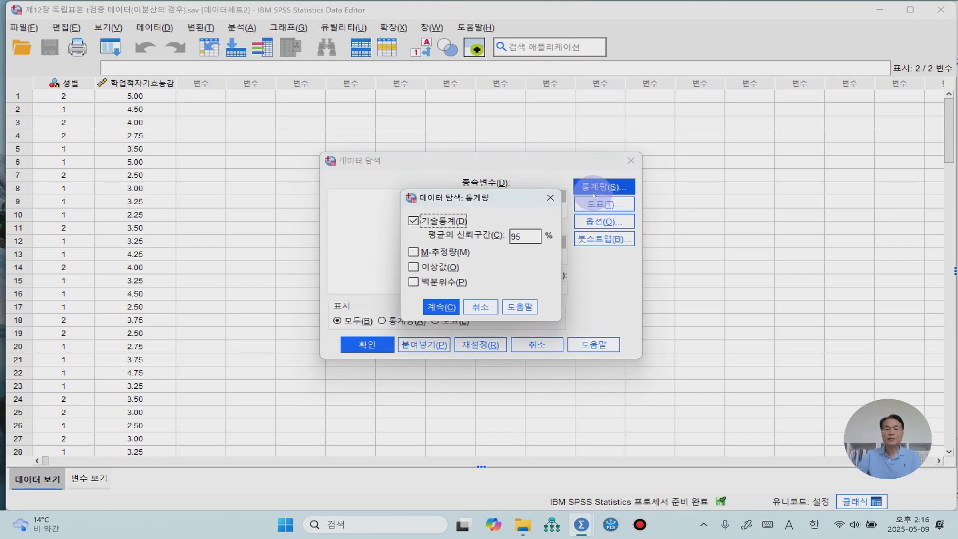
click(441, 307)
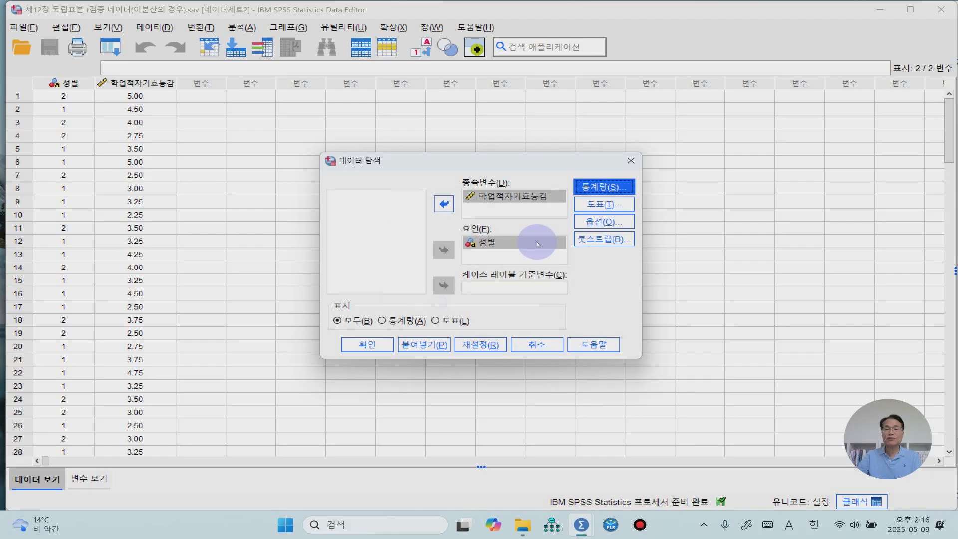
click(604, 204)
click(516, 209)
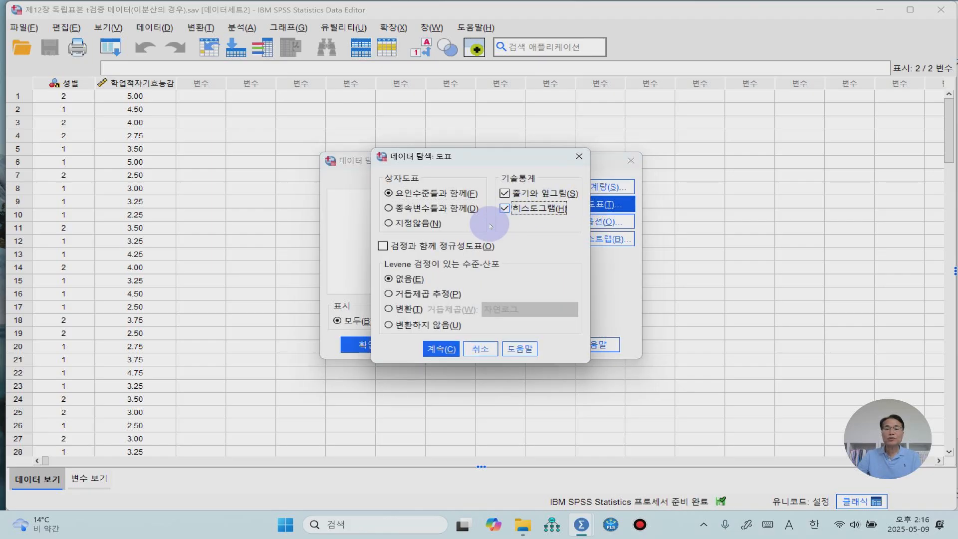
click(384, 247)
click(455, 349)
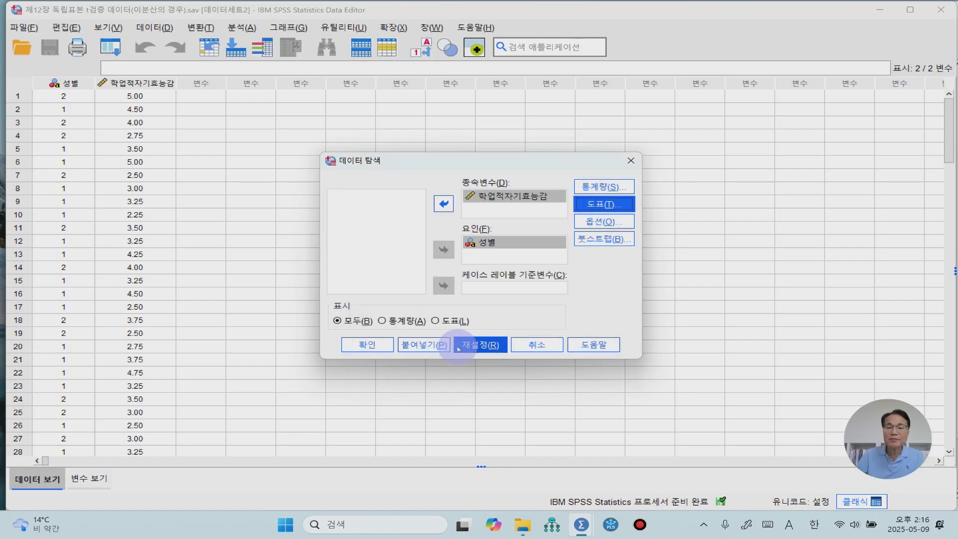
click(367, 345)
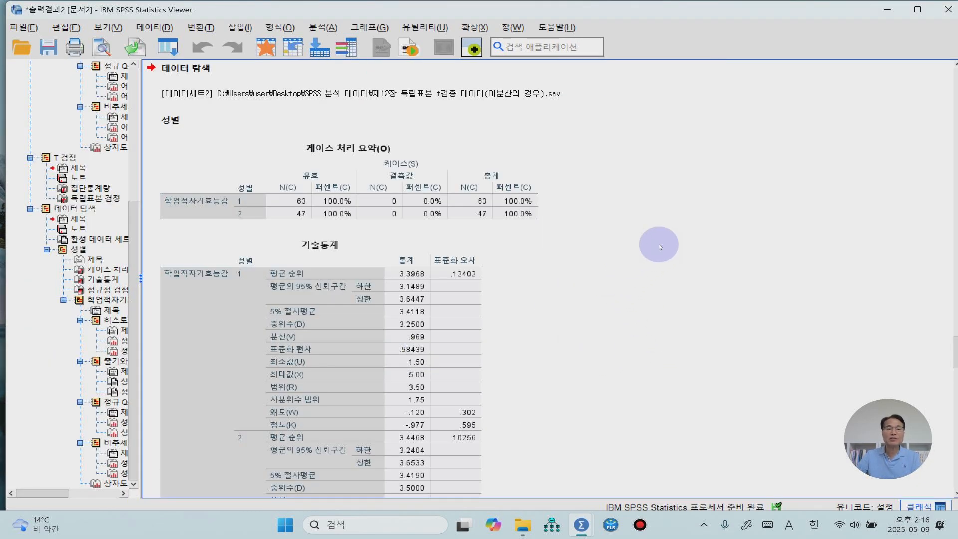
Examine the descriptive statistics for skewness and kurtosis and the normality test table of 학업적자기효능감 for each 성별 group.
scroll(651, 243, down, 5)
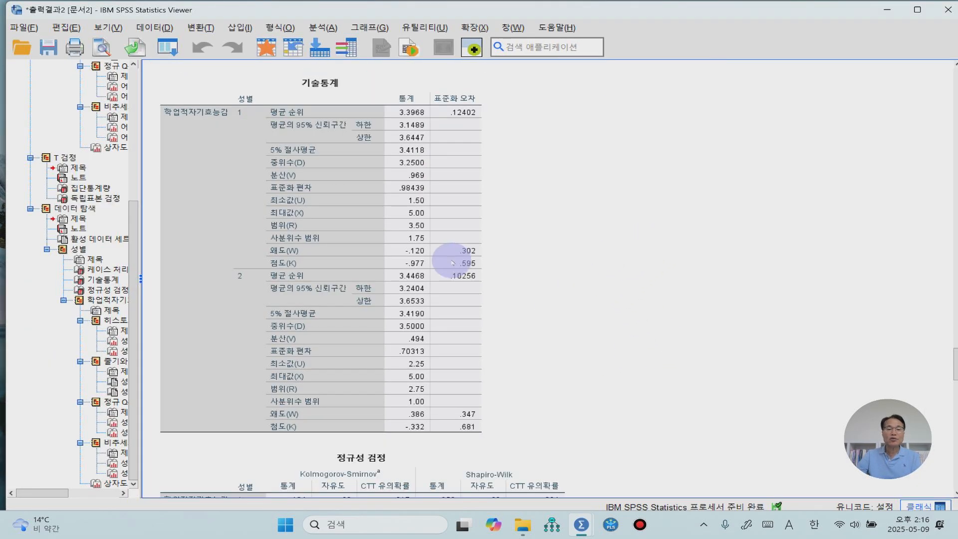
click(474, 277)
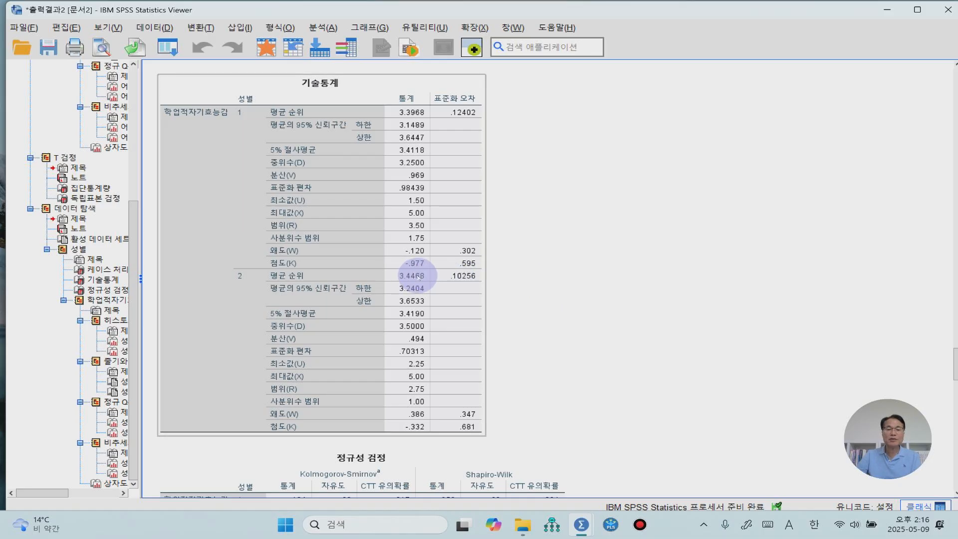
click(532, 263)
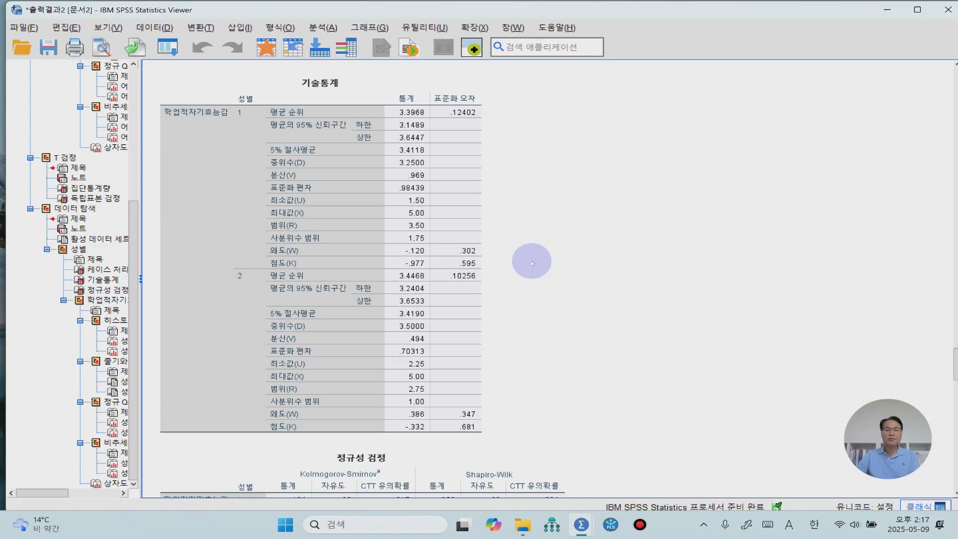
click(360, 373)
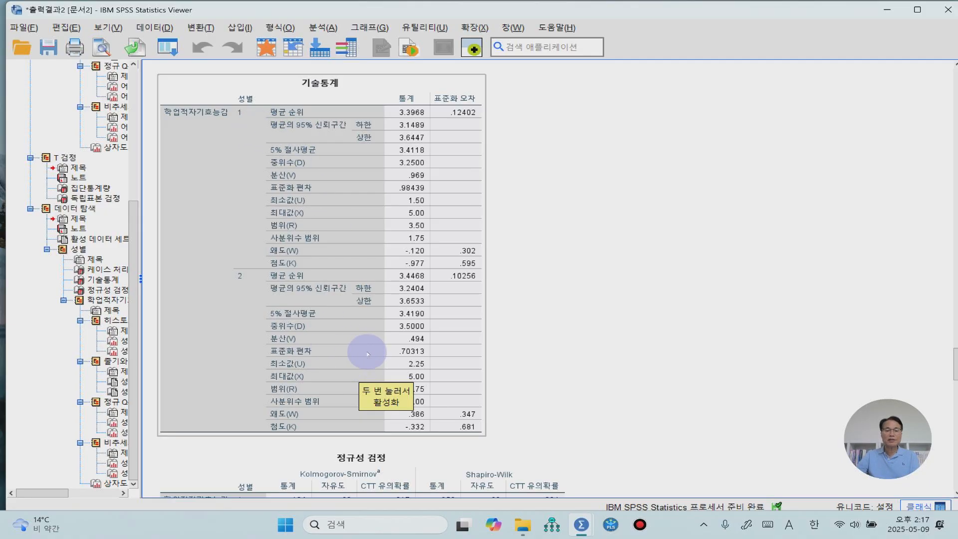
click(426, 439)
click(431, 436)
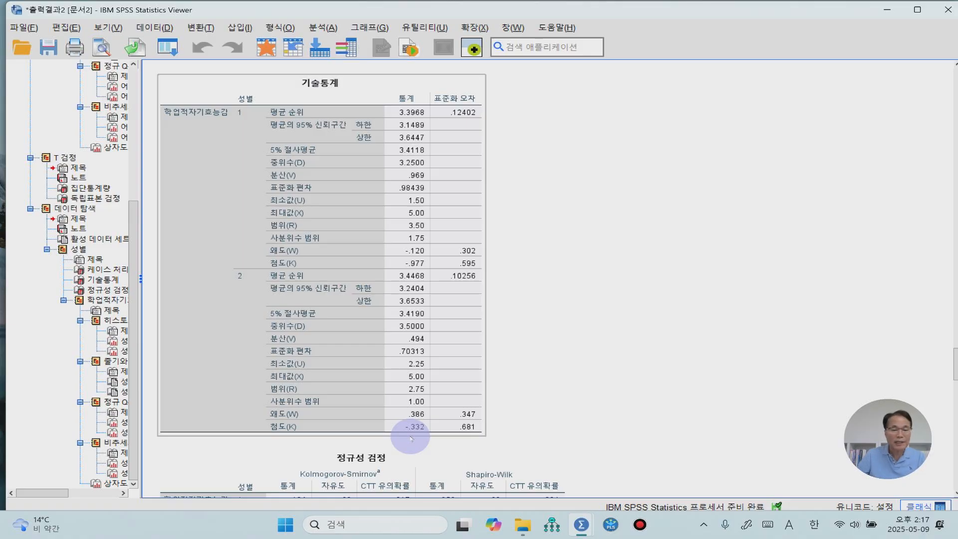
scroll(404, 438, down, 3)
click(523, 363)
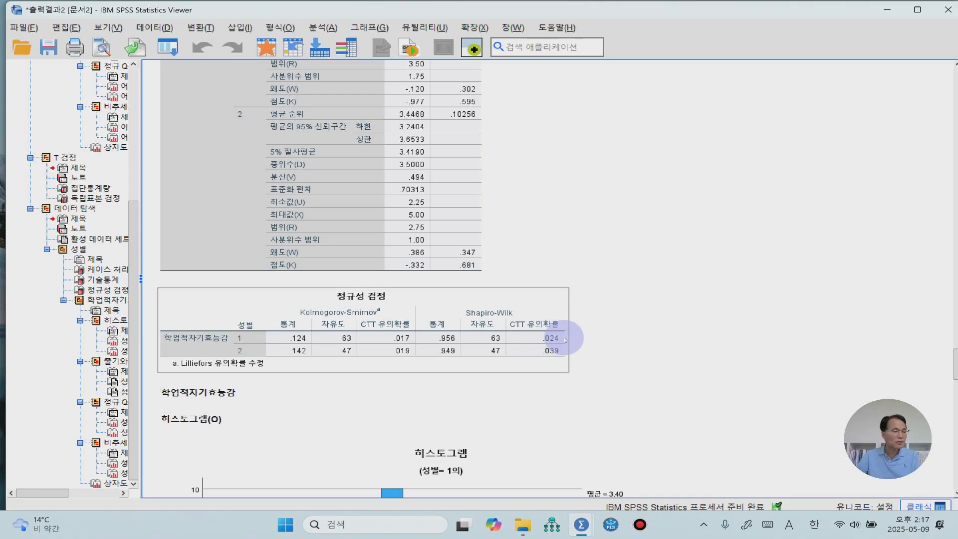
click(366, 188)
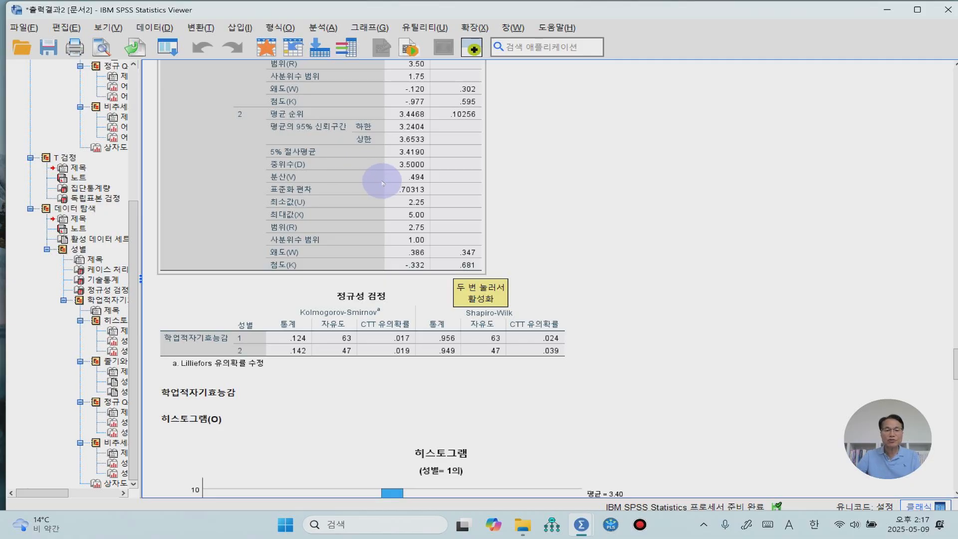
Examine the histograms, stem-and-leaf plots and Q-Q plots of 학업적자기효능감 by 성별, and recheck the normality test table.
scroll(383, 183, down, 6)
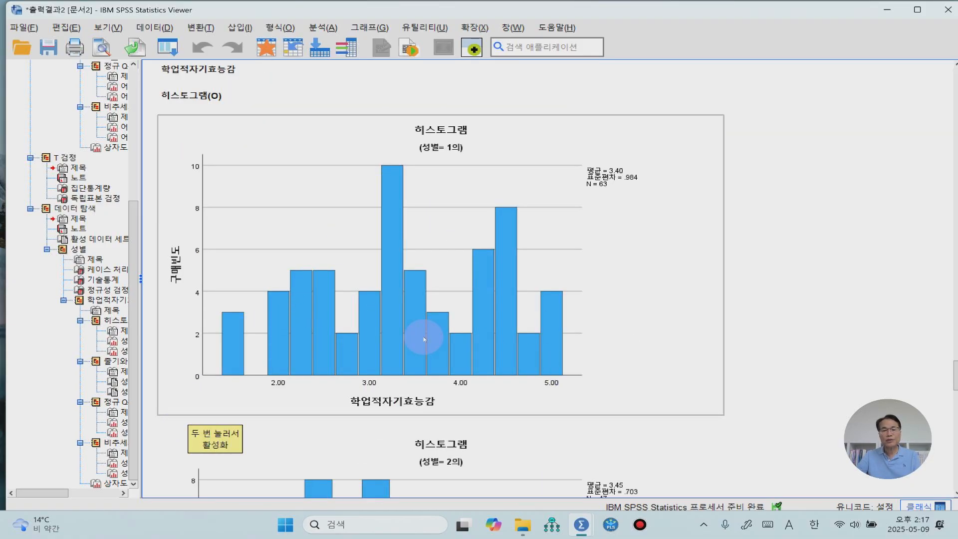
scroll(419, 343, down, 10)
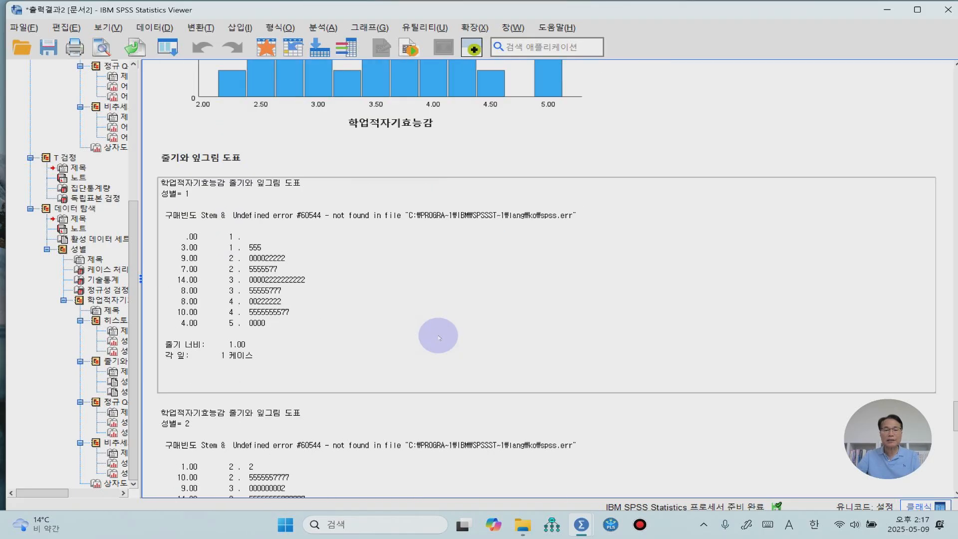
scroll(439, 338, down, 12)
scroll(439, 338, down, 10)
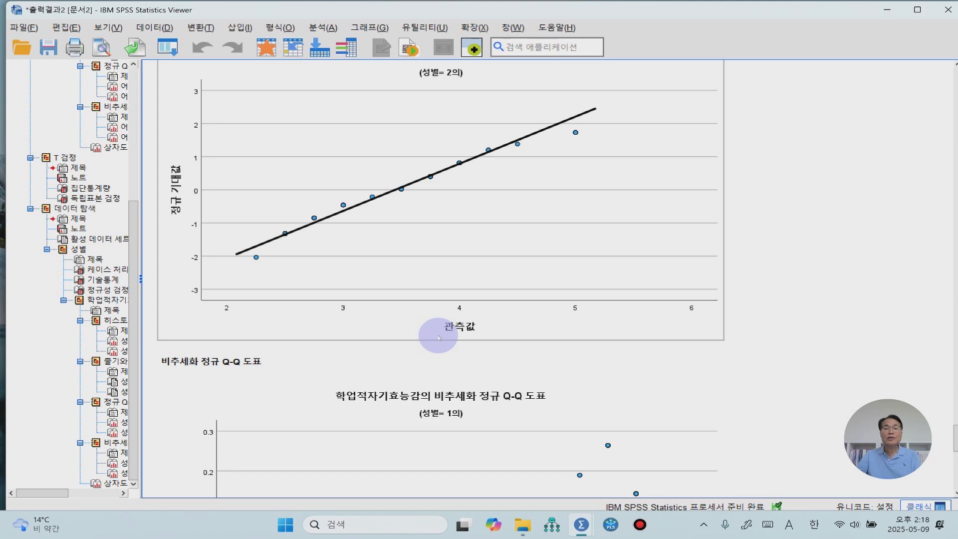
scroll(438, 338, down, 2)
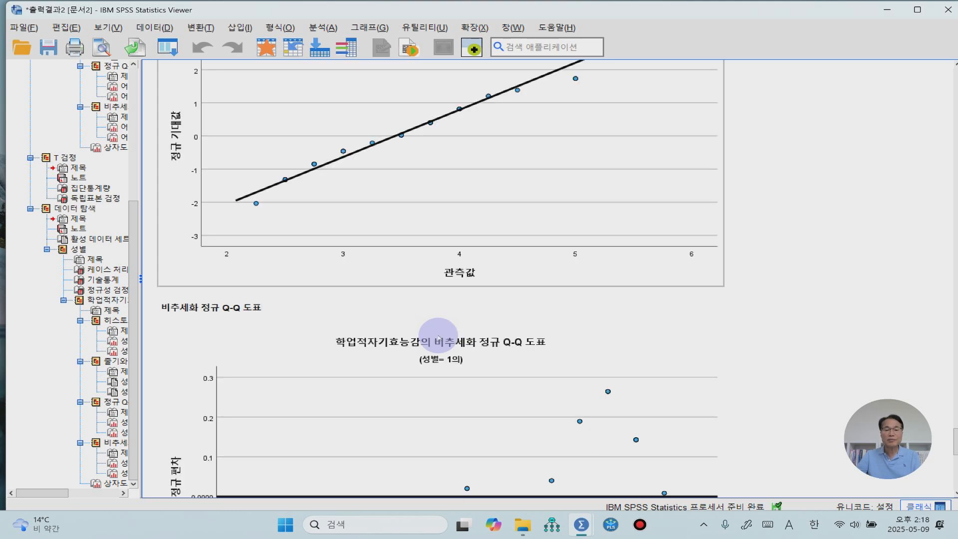
scroll(438, 337, up, 4)
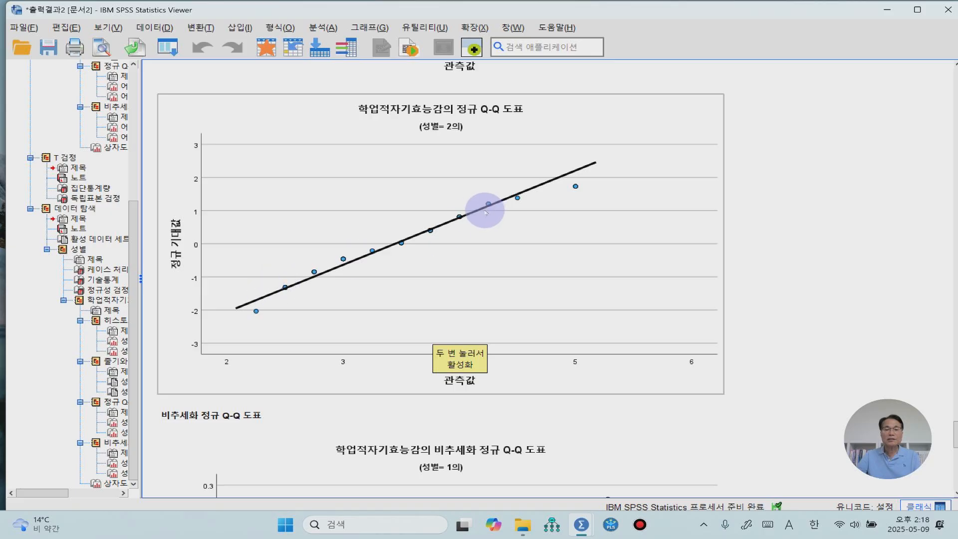
scroll(520, 211, down, 4)
scroll(520, 214, down, 4)
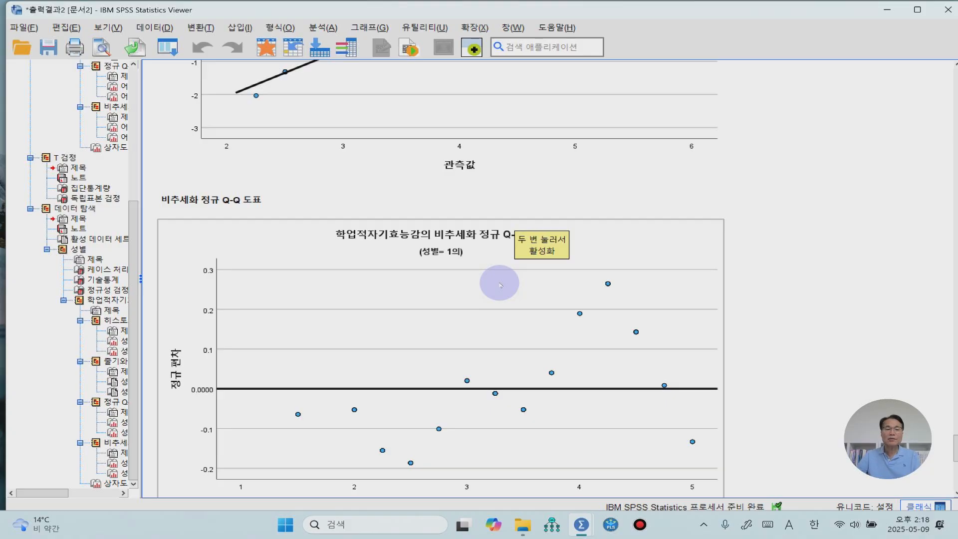
scroll(500, 285, up, 15)
scroll(500, 285, down, 2)
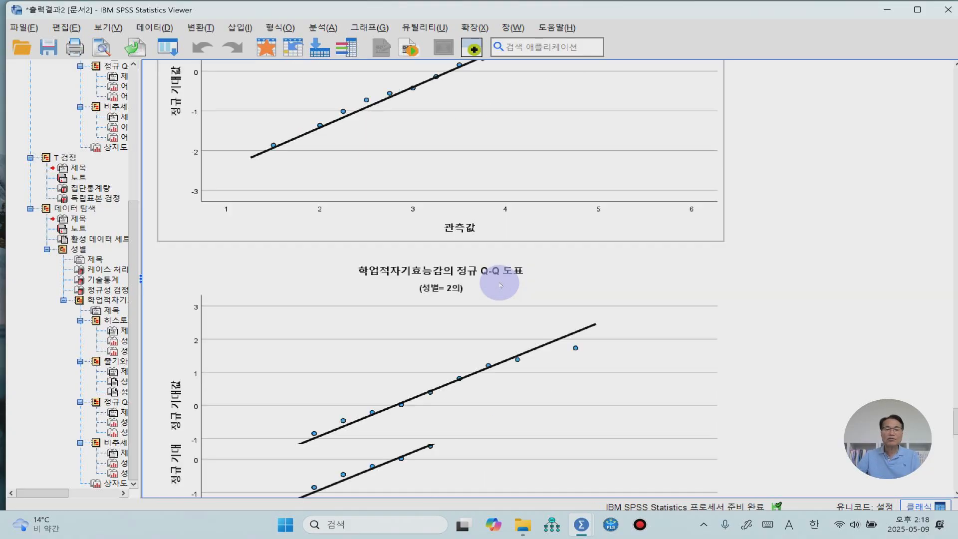
scroll(500, 285, up, 2)
scroll(500, 285, down, 2)
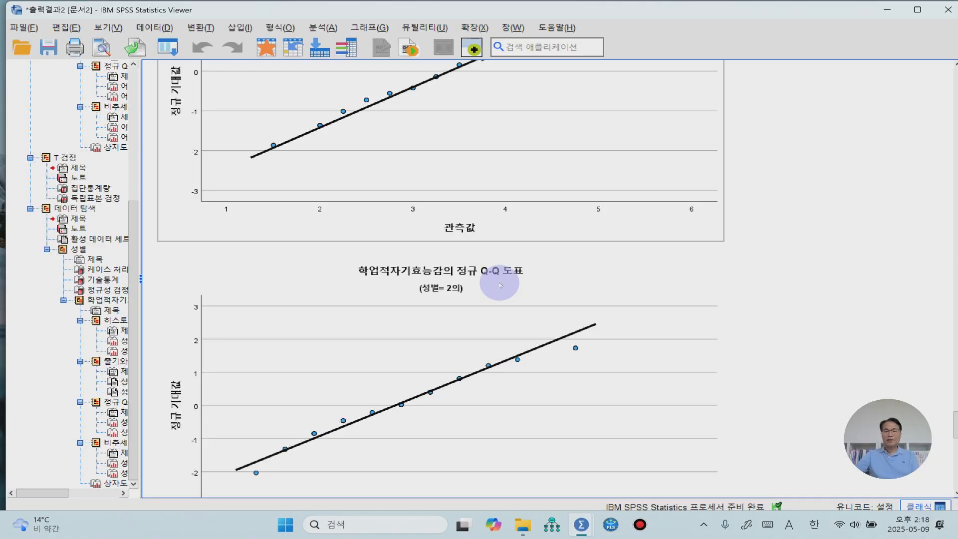
scroll(501, 285, up, 20)
scroll(500, 285, up, 7)
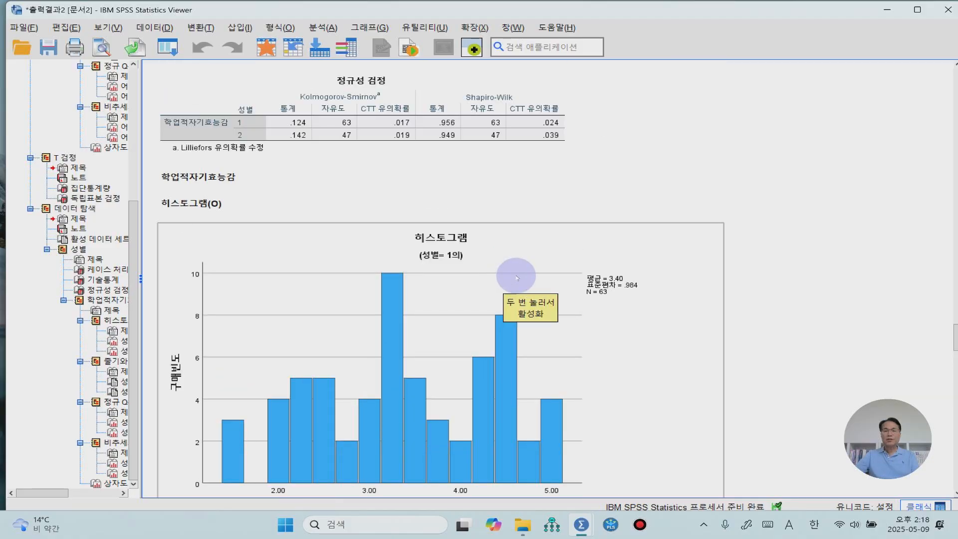
click(528, 148)
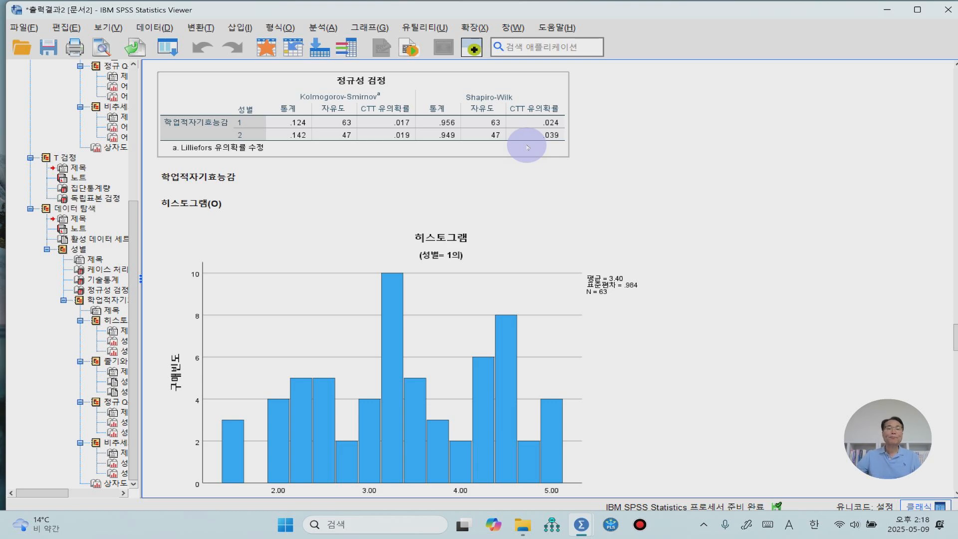
click(158, 115)
Set up an independent-samples t test with 학업적자기효능감 as the test variable and 성별 as the grouping variable.
click(323, 28)
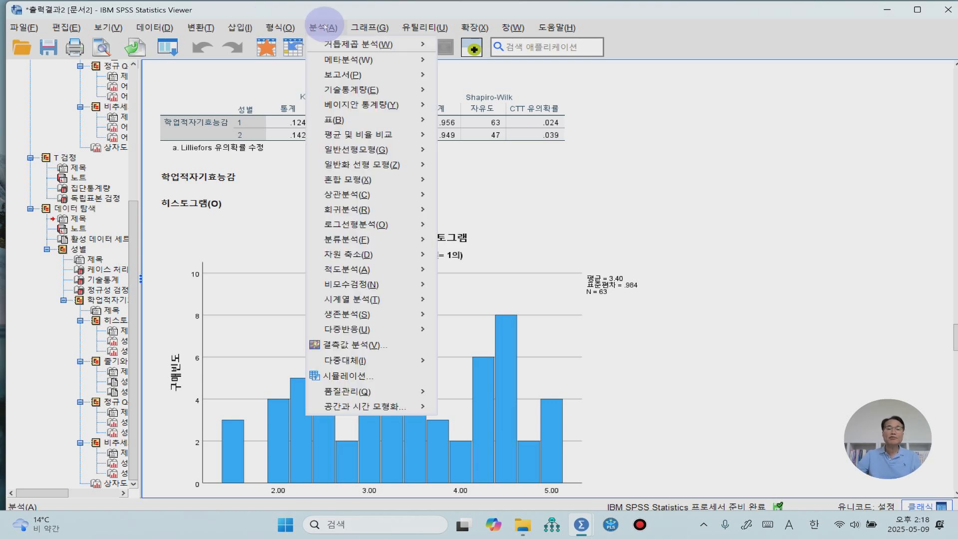
mouse_move(353, 136)
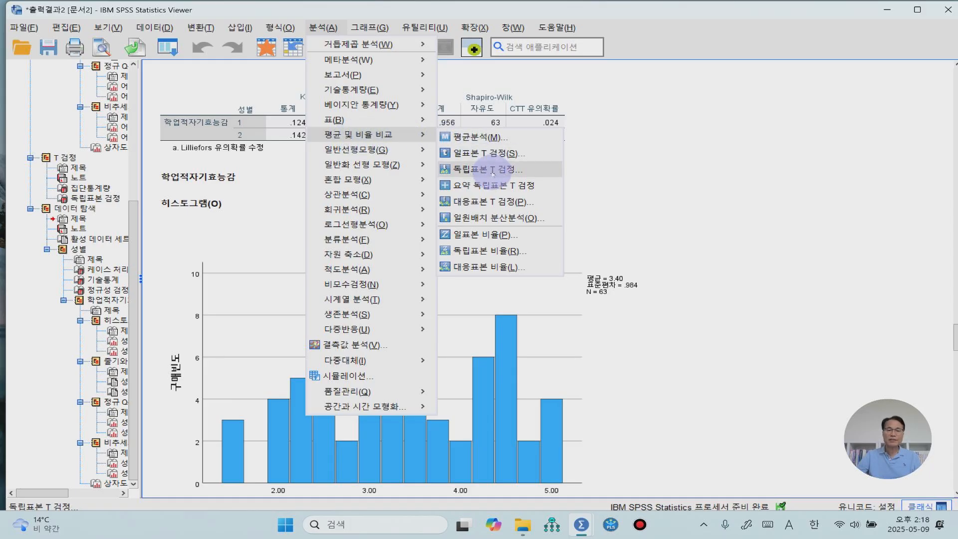
click(492, 170)
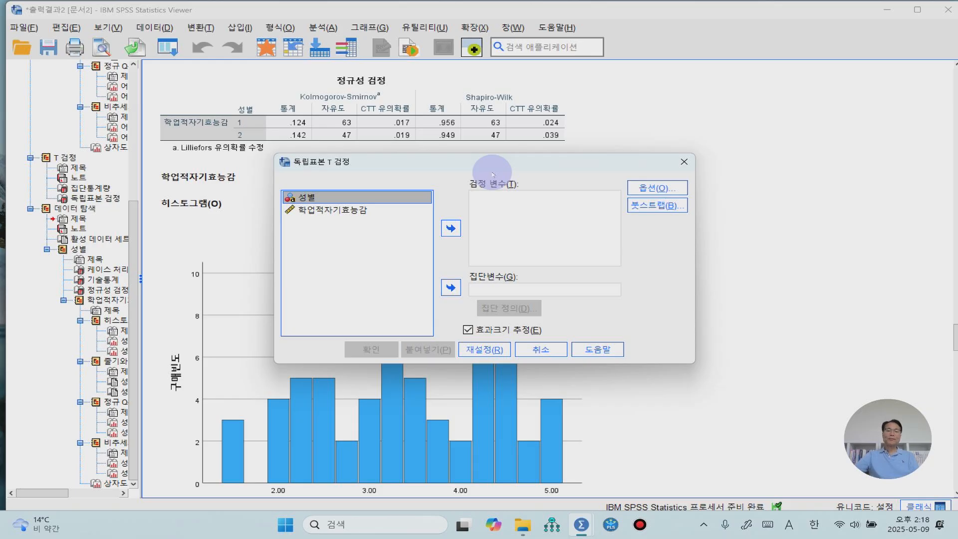
click(447, 288)
click(343, 199)
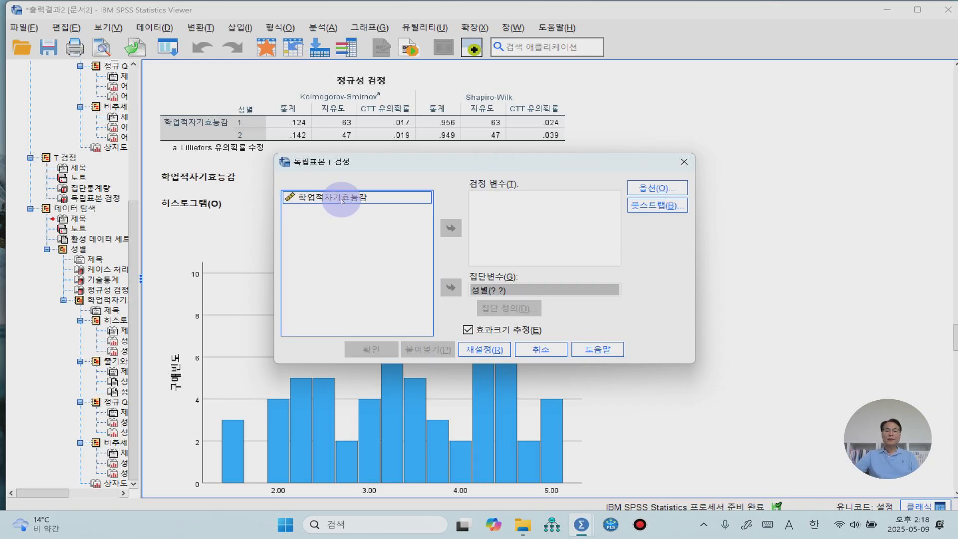
click(452, 229)
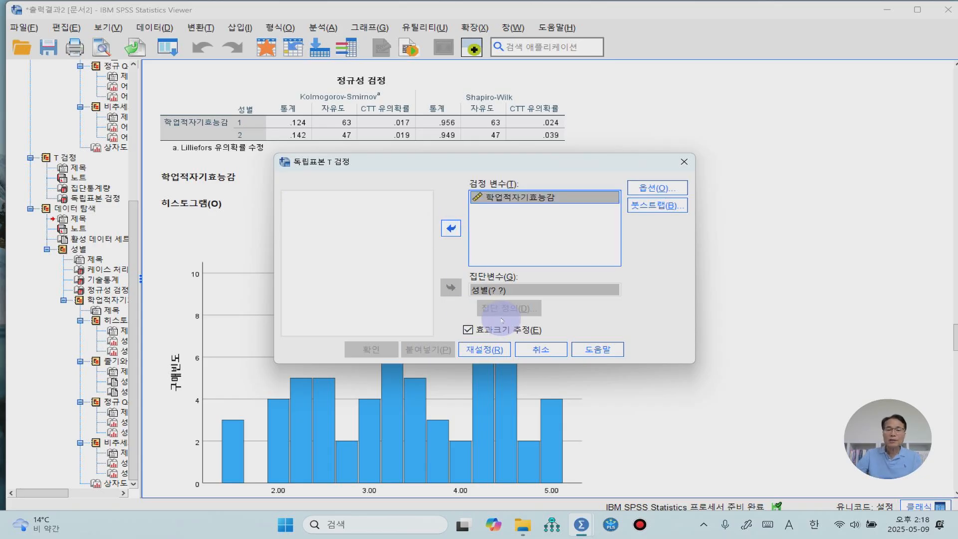
Define the 성별 groups for the t test as 1 for group 1 and 2 for group 2.
click(529, 292)
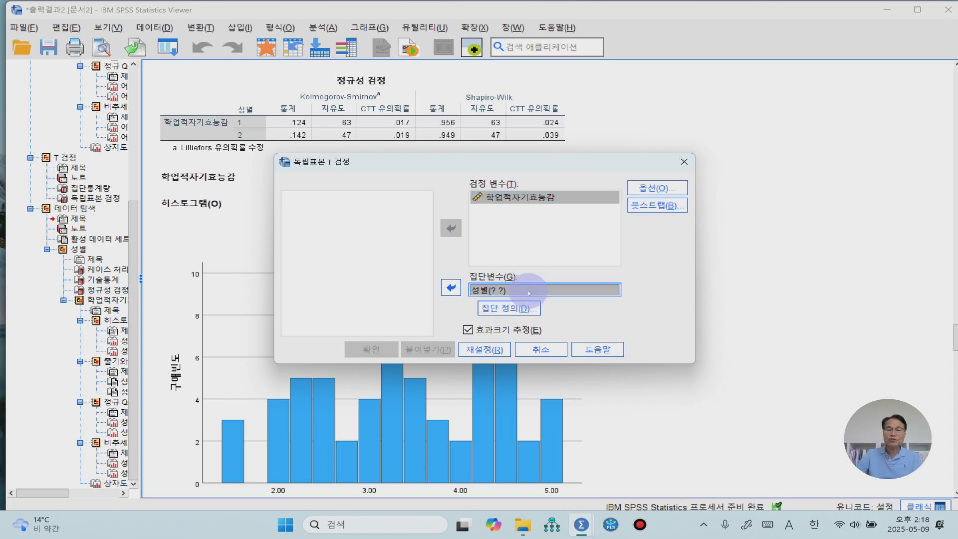
click(512, 314)
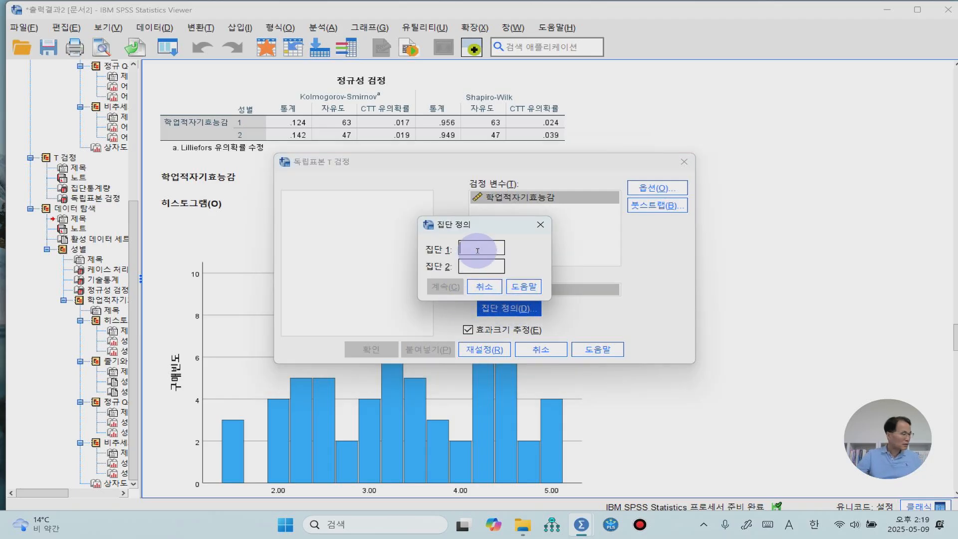
text(1)
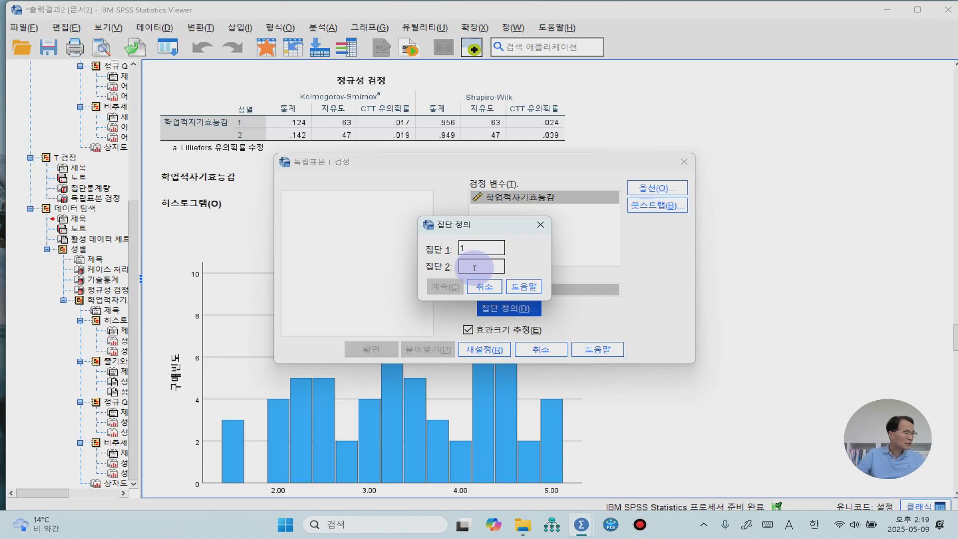
text(2)
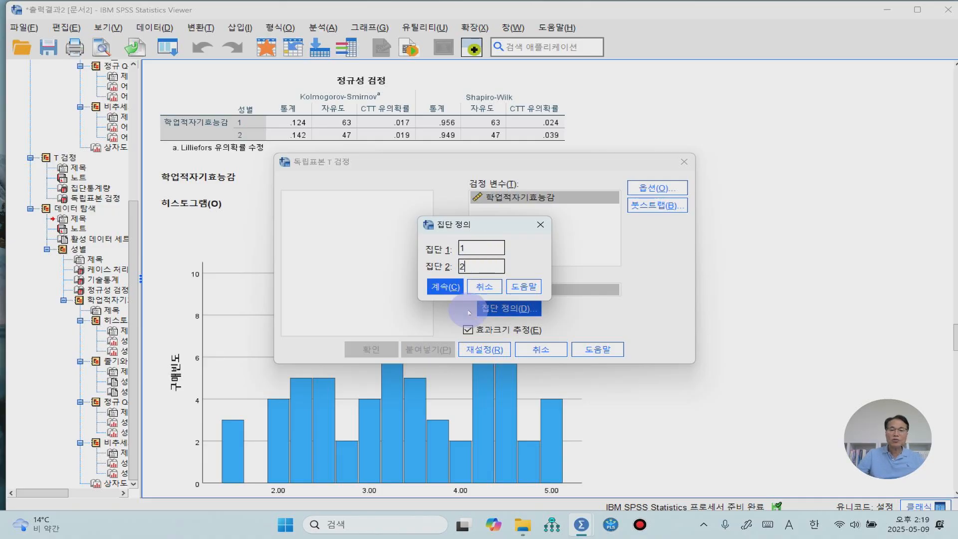
click(438, 287)
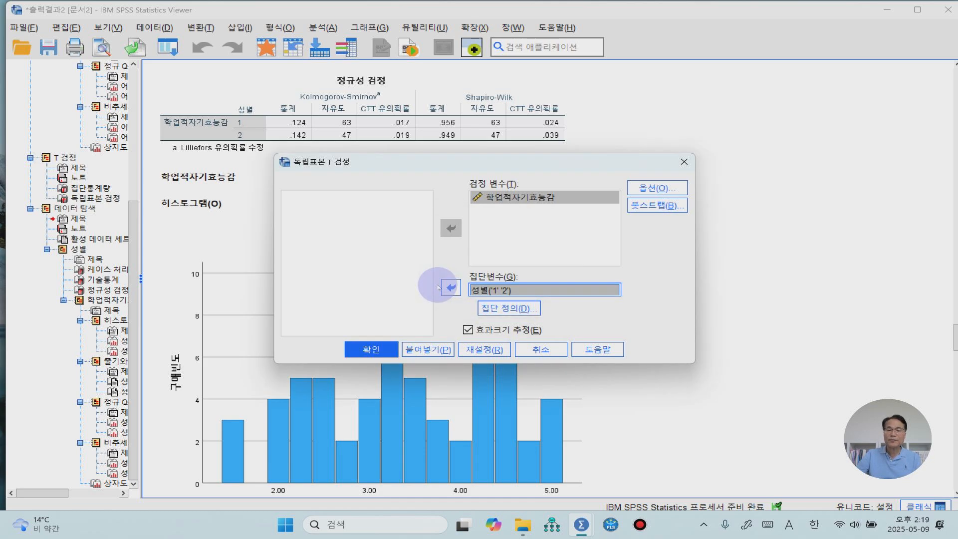
Turn off effect size estimation and run the independent-samples t test of 학업적자기효능감 by 성별.
click(492, 330)
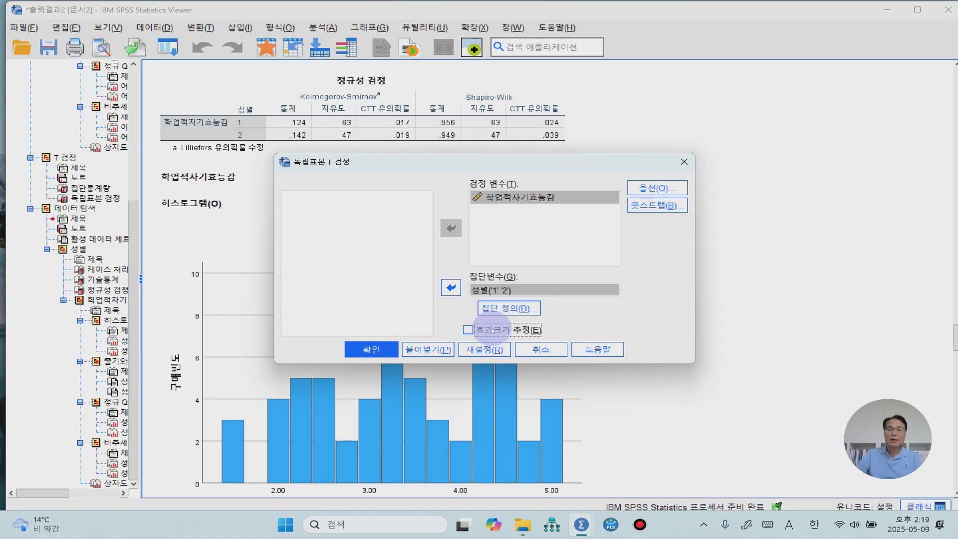
click(382, 351)
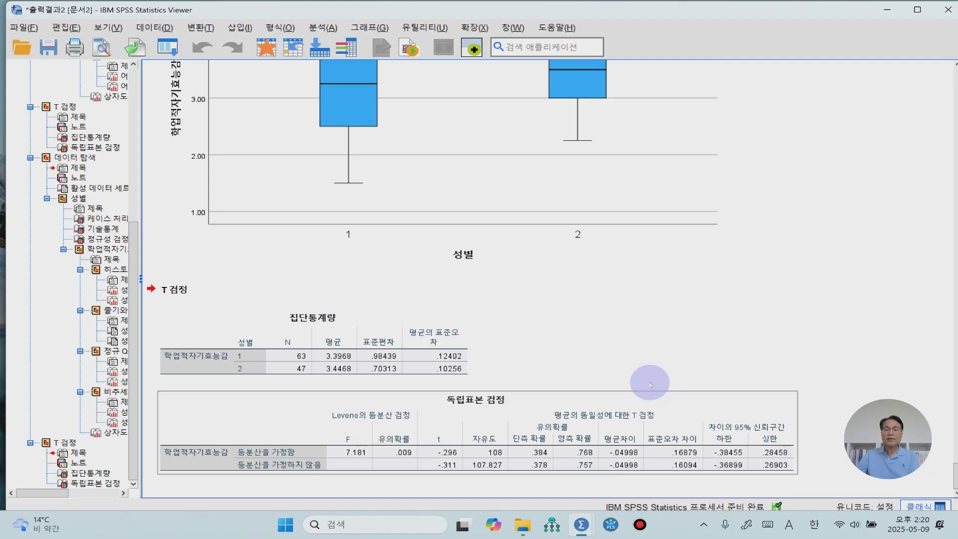
click(663, 364)
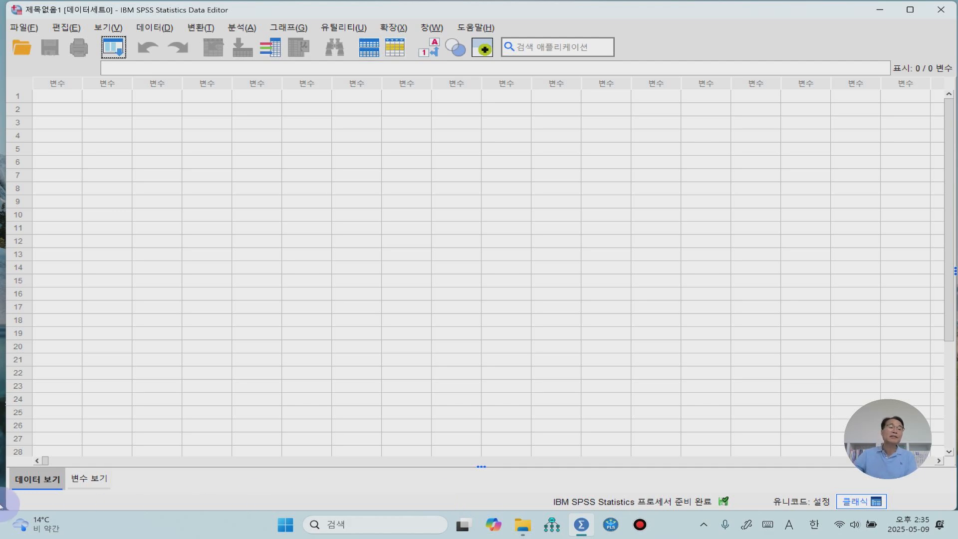
Open the data file 제12장 맨휘트니 검증 데이터.sav from the SPSS 분석 데이터 folder and select its 성별 column.
click(36, 30)
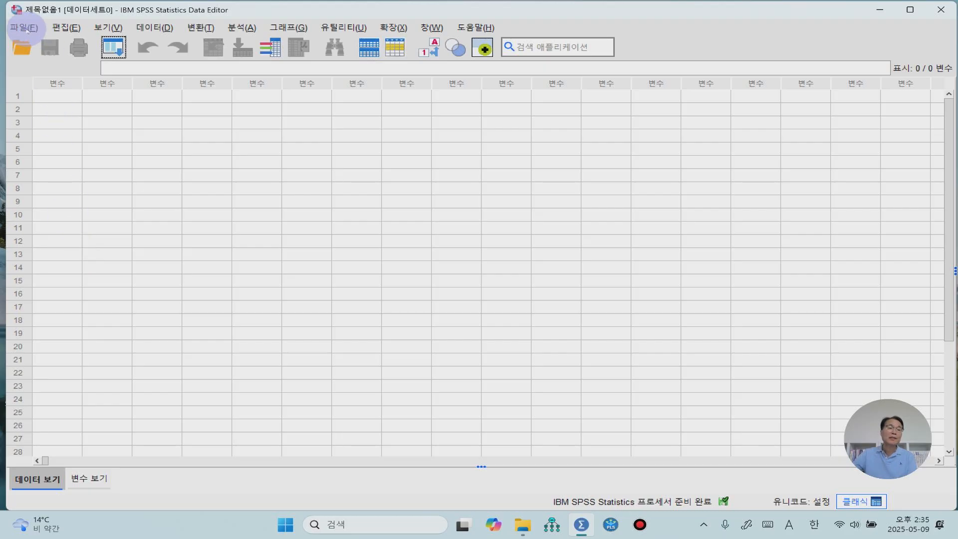
mouse_move(46, 44)
mouse_move(50, 61)
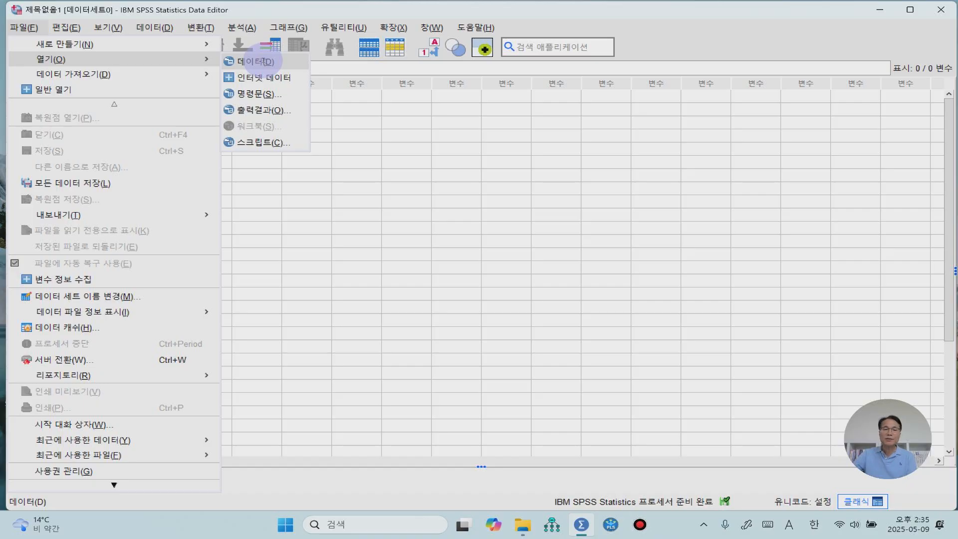
click(256, 60)
drag(352, 249, 504, 253)
click(505, 221)
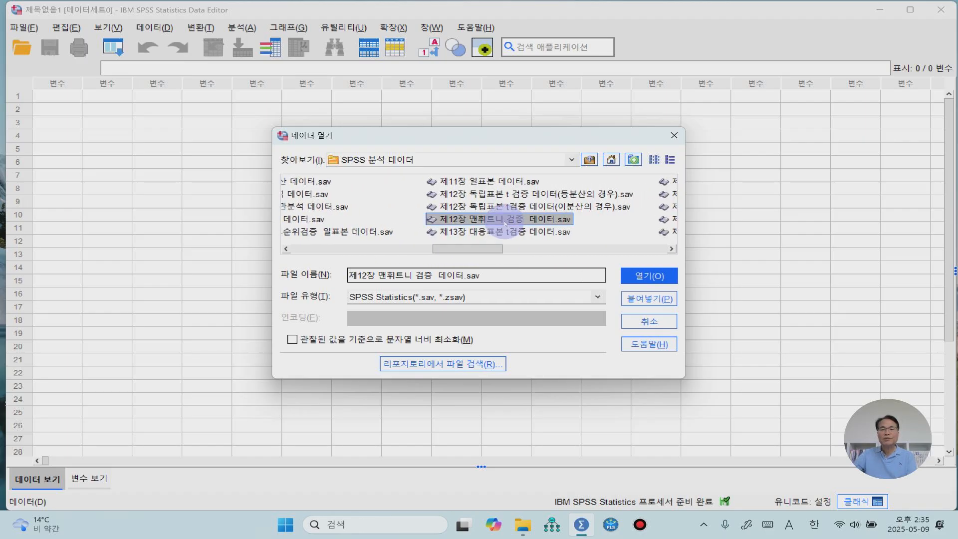
click(650, 277)
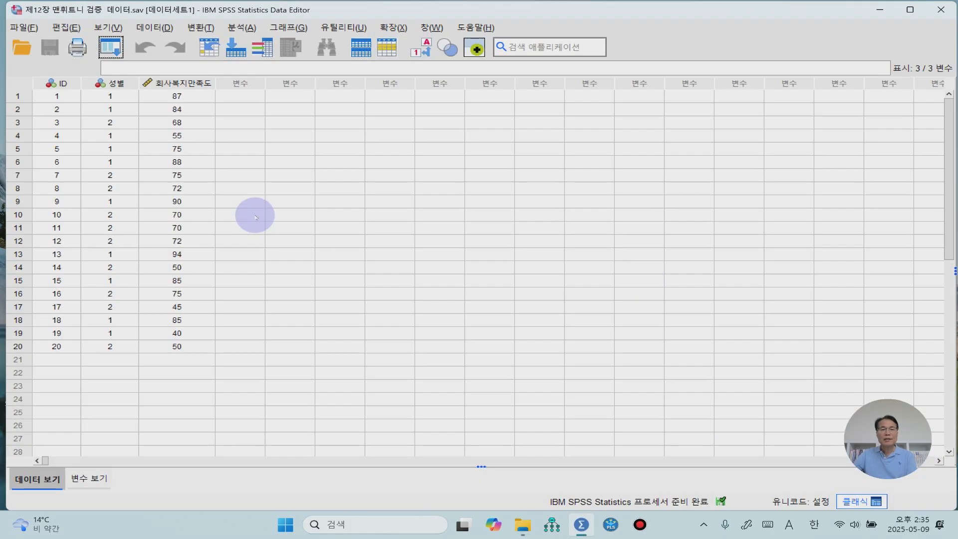
click(124, 84)
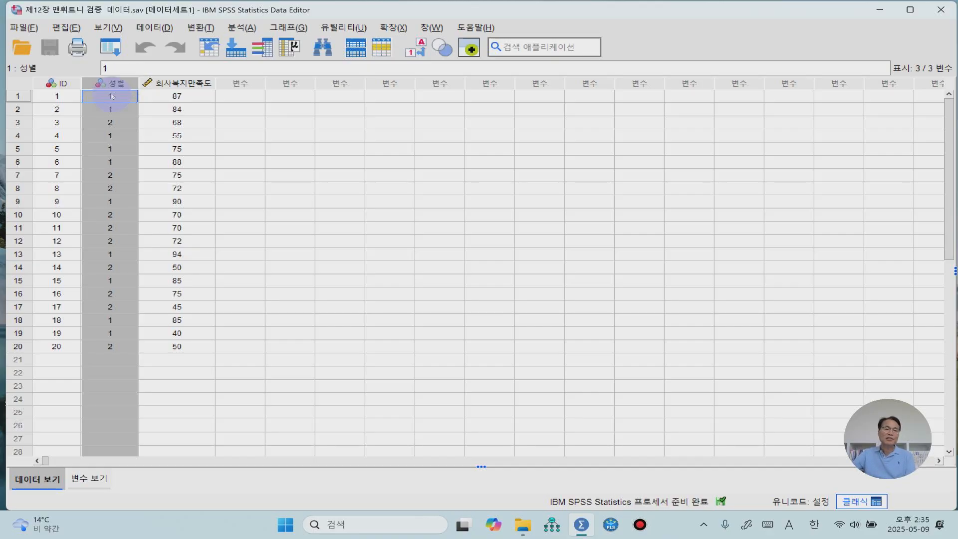
Inspect the 성별 codes and the 회사복지만족도 scores in the data sheet.
click(110, 96)
click(111, 215)
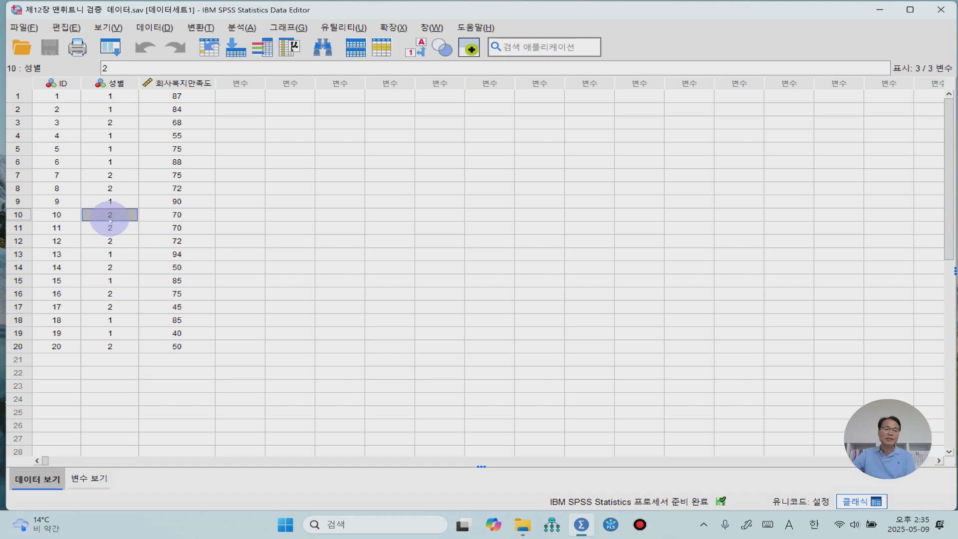
click(184, 83)
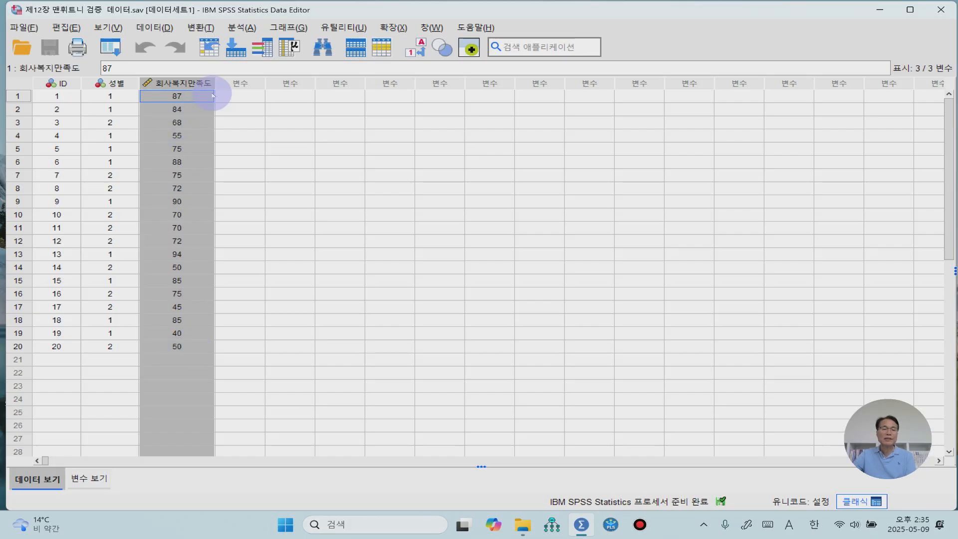
click(260, 165)
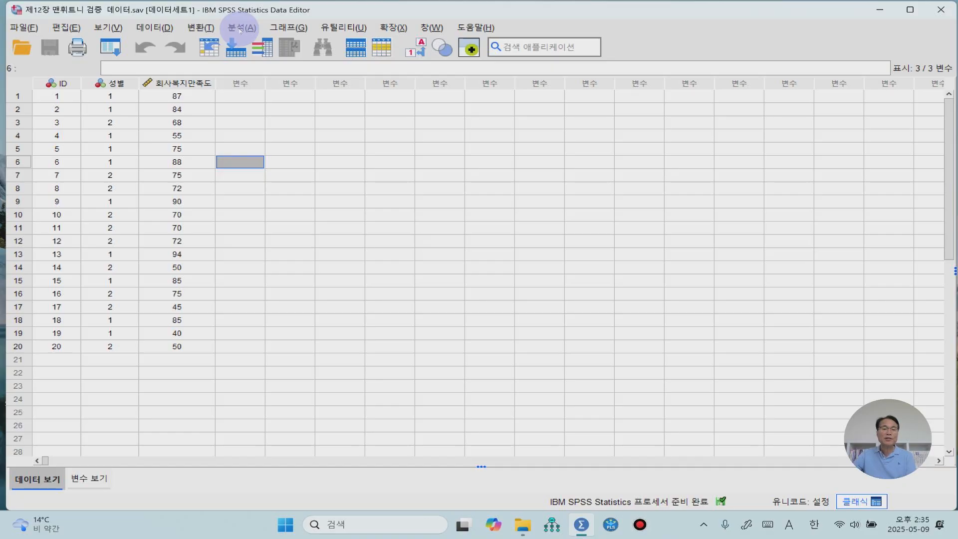
Set up a 데이터 탐색 (Explore) analysis with 회사복지만족도 as the dependent variable and 성별 as the factor.
click(240, 30)
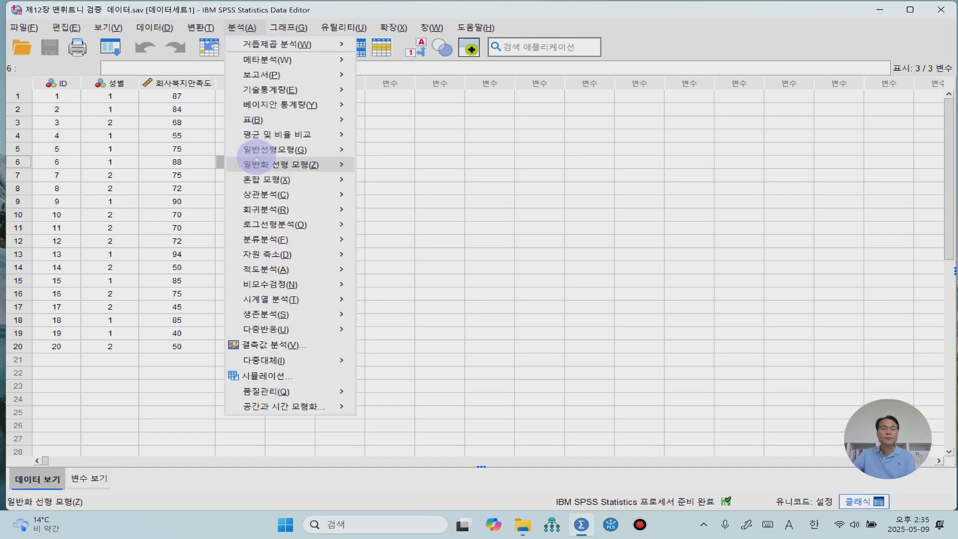
mouse_move(296, 90)
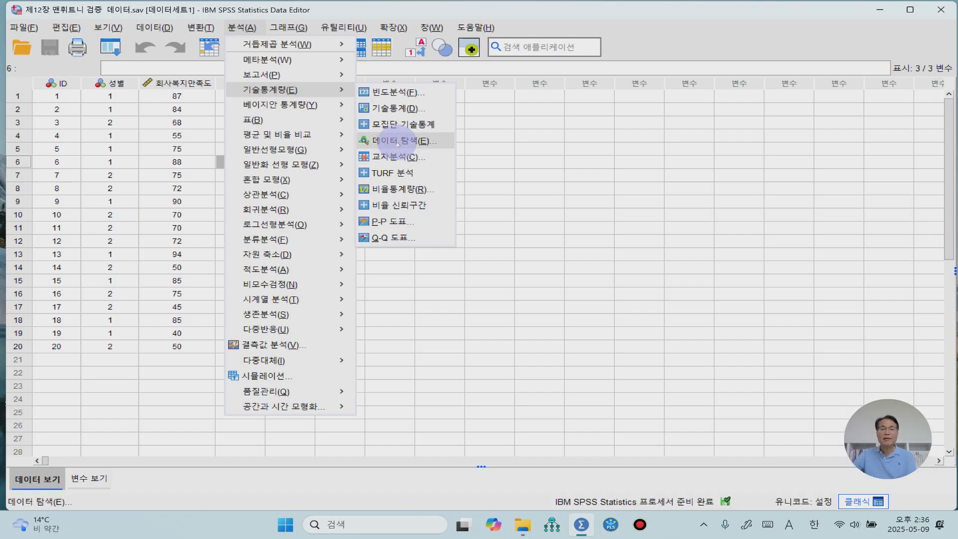
click(398, 141)
click(355, 208)
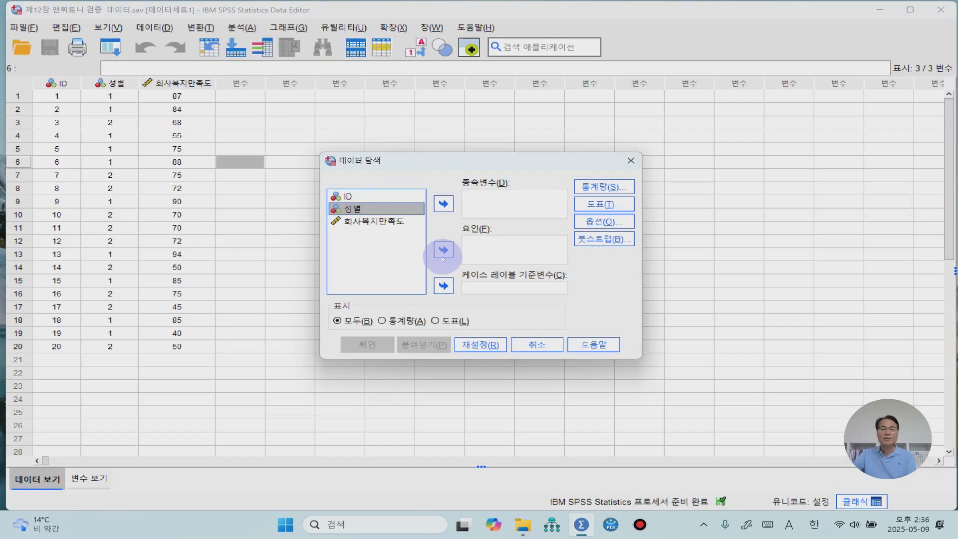
click(442, 252)
click(372, 208)
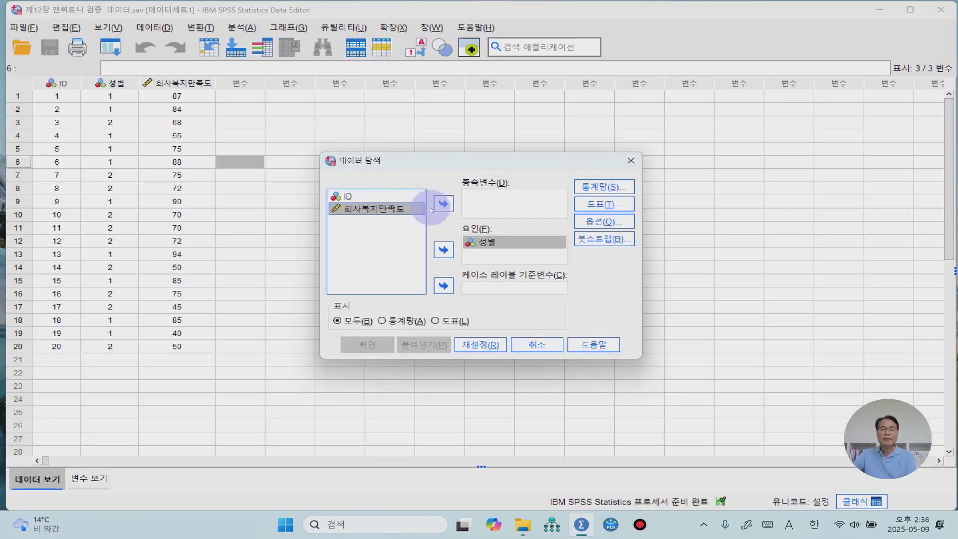
click(441, 206)
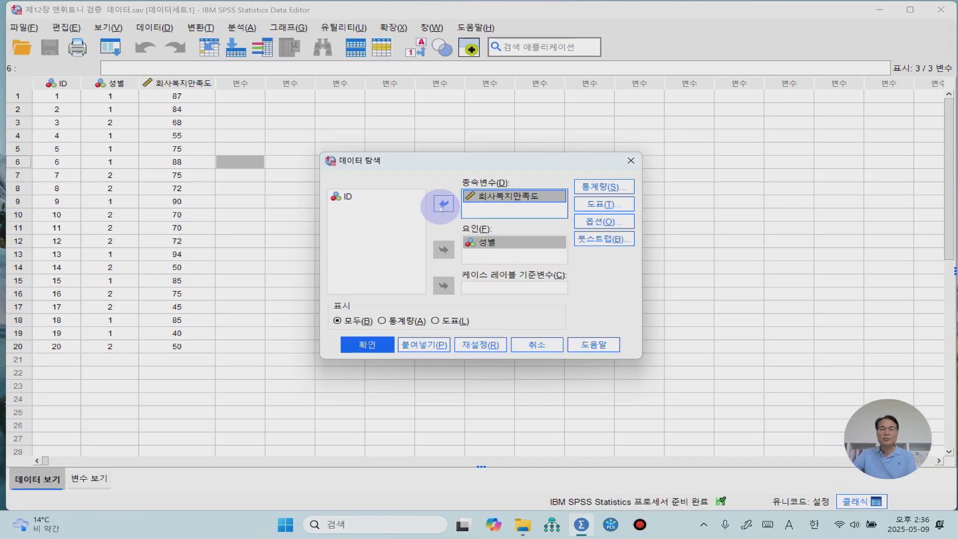
Include histograms and normality plots with tests in the Explore output, and run the analysis.
click(605, 205)
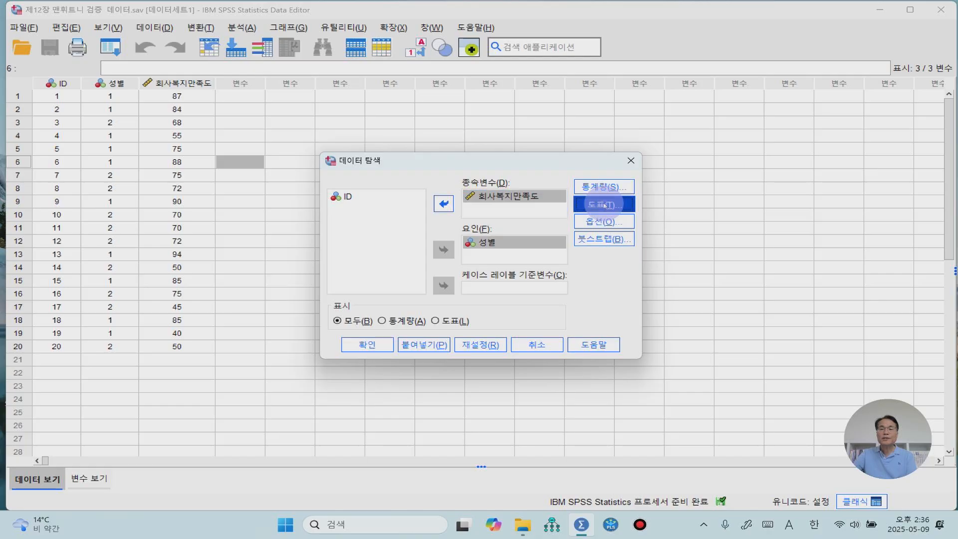
click(505, 209)
click(382, 245)
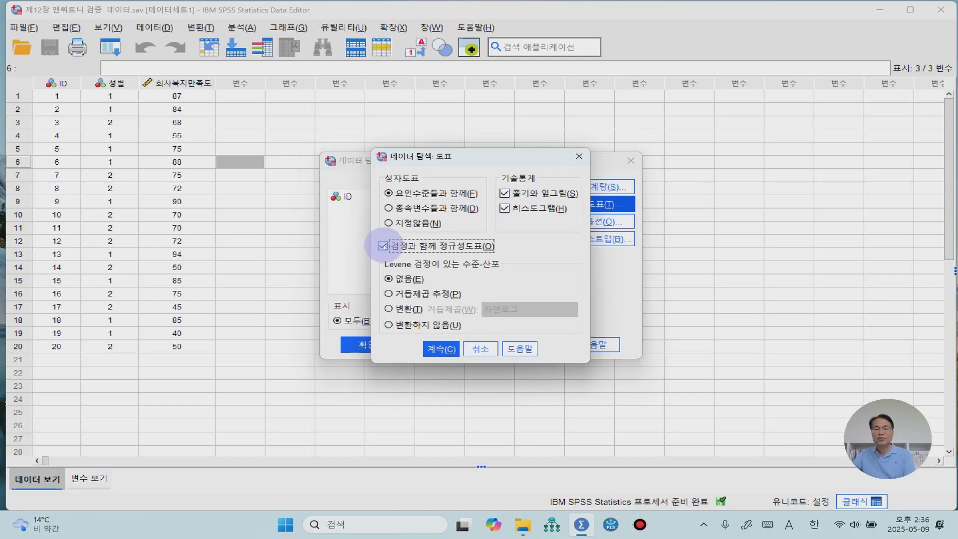
click(440, 349)
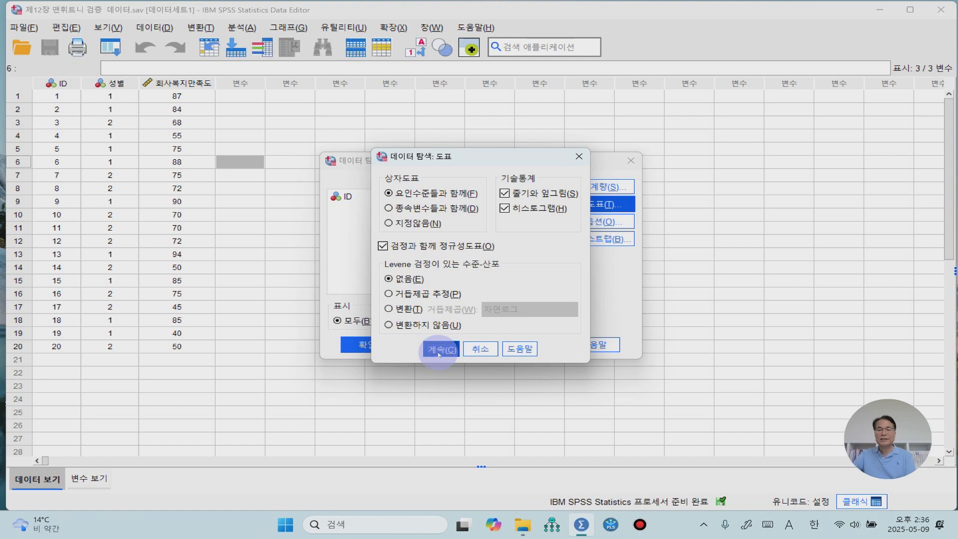
click(372, 349)
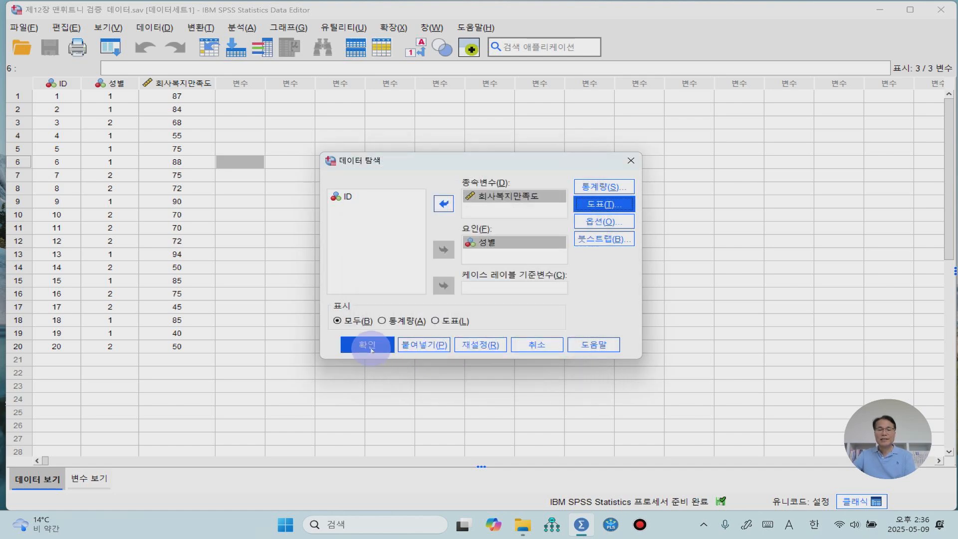
click(372, 349)
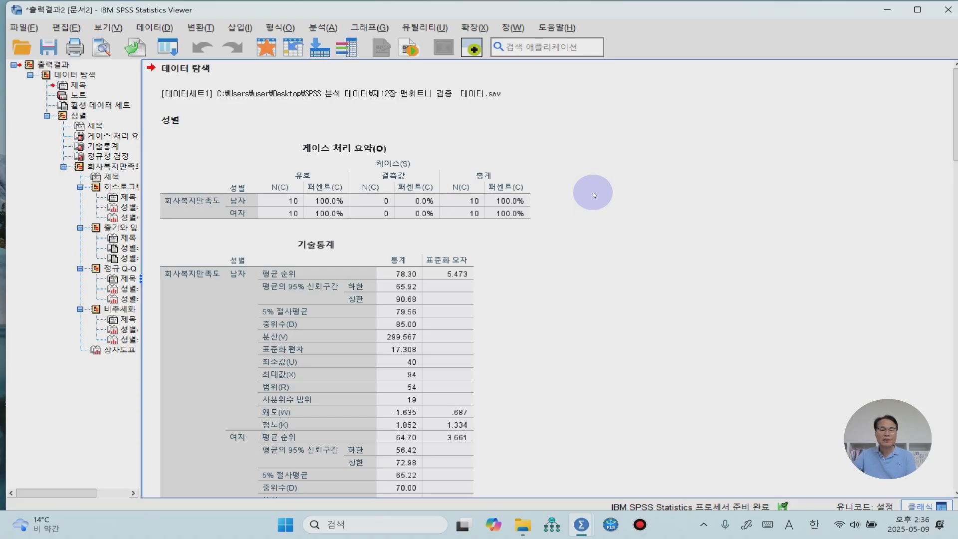
Examine the descriptive statistics of 회사복지만족도 by 성별, including skewness and kurtosis, and the Kolmogorov-Smirnov and Shapiro-Wilk normality tests.
scroll(594, 195, down, 3)
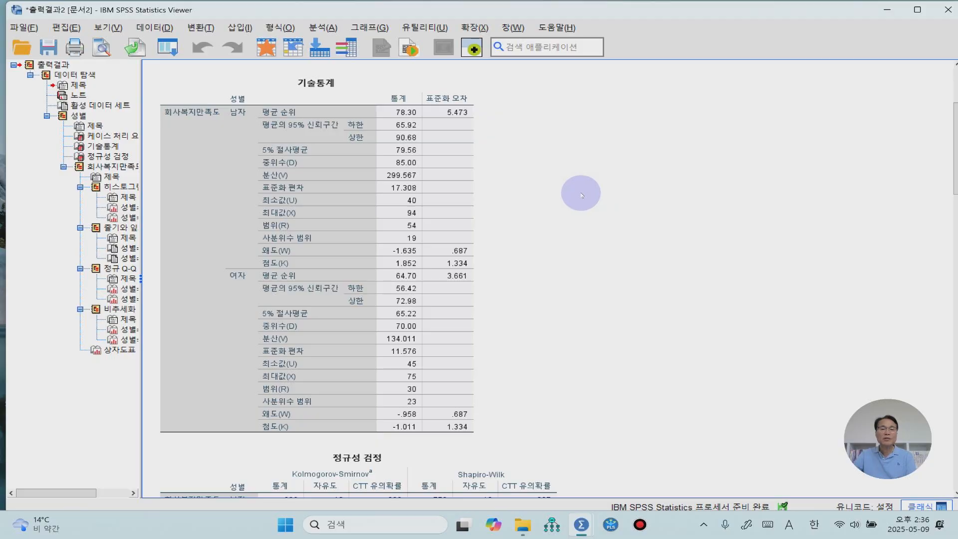
click(439, 118)
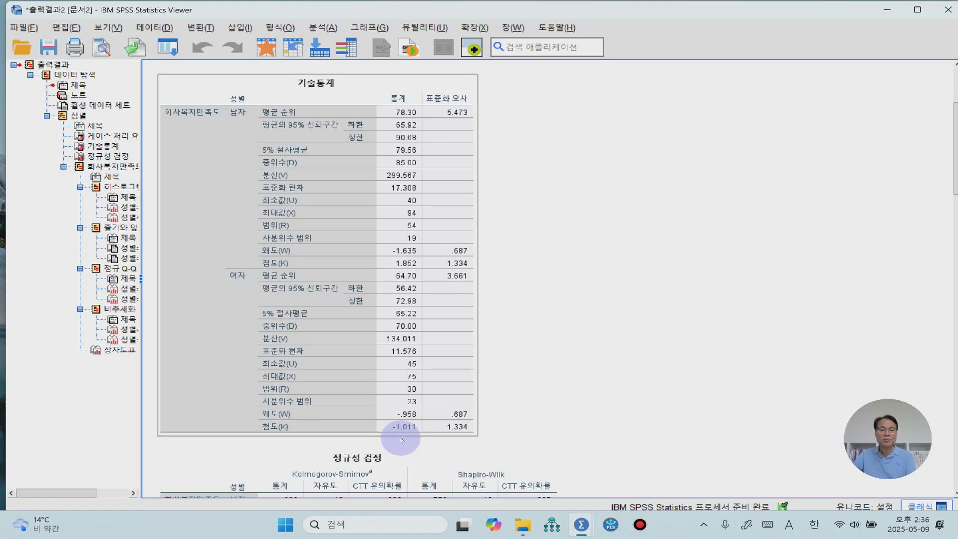
click(573, 319)
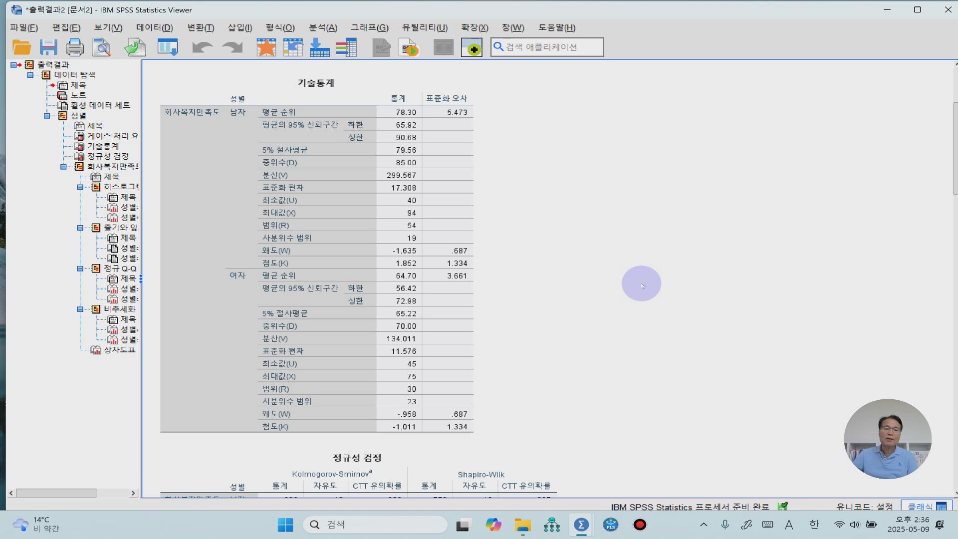
click(446, 235)
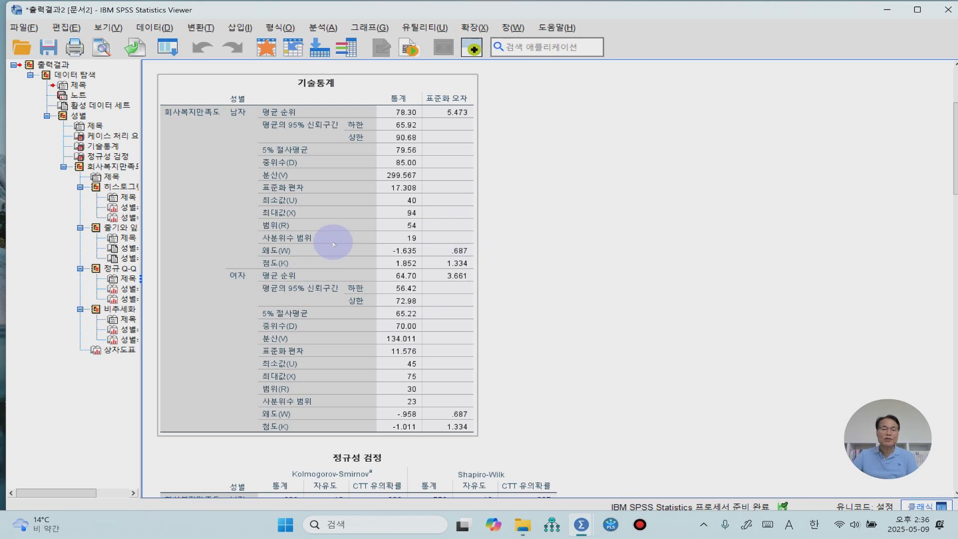
scroll(418, 231, down, 2)
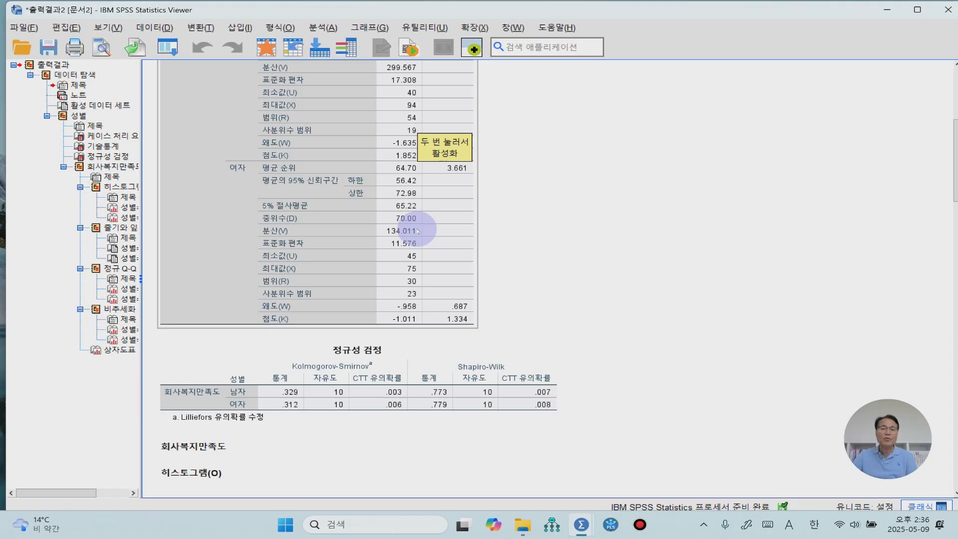
scroll(418, 231, down, 2)
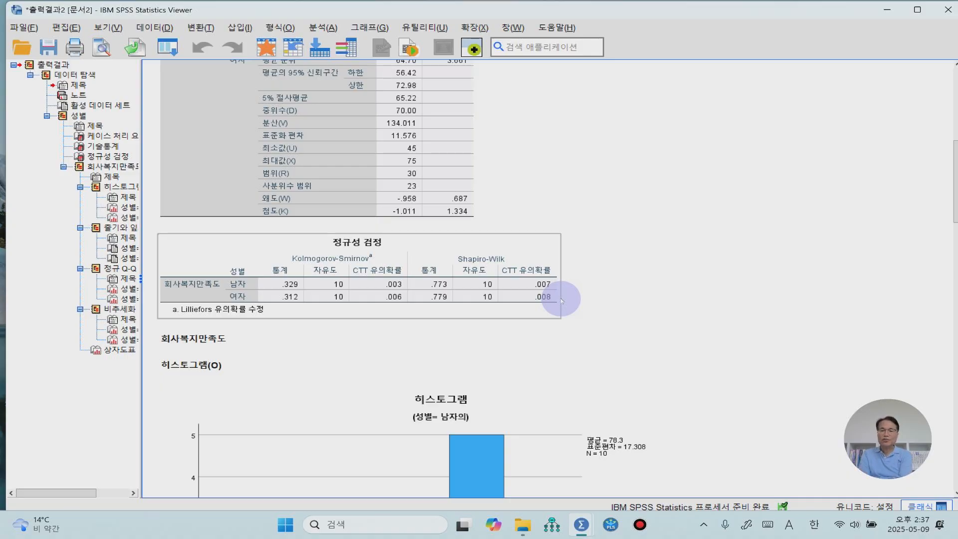
Examine the histograms, stem-and-leaf plots and normal Q-Q plots of 회사복지만족도 for 남자 and 여자.
scroll(562, 299, down, 3)
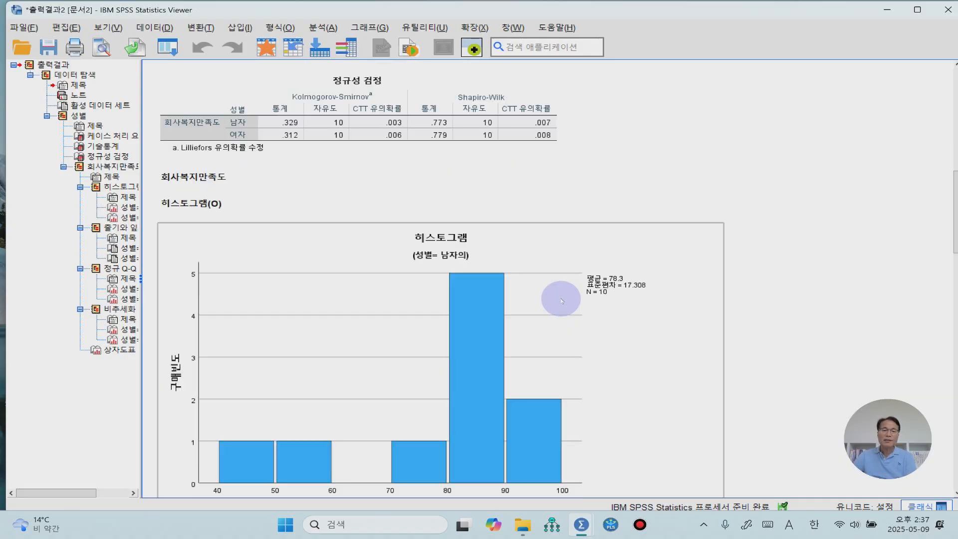
scroll(561, 299, down, 2)
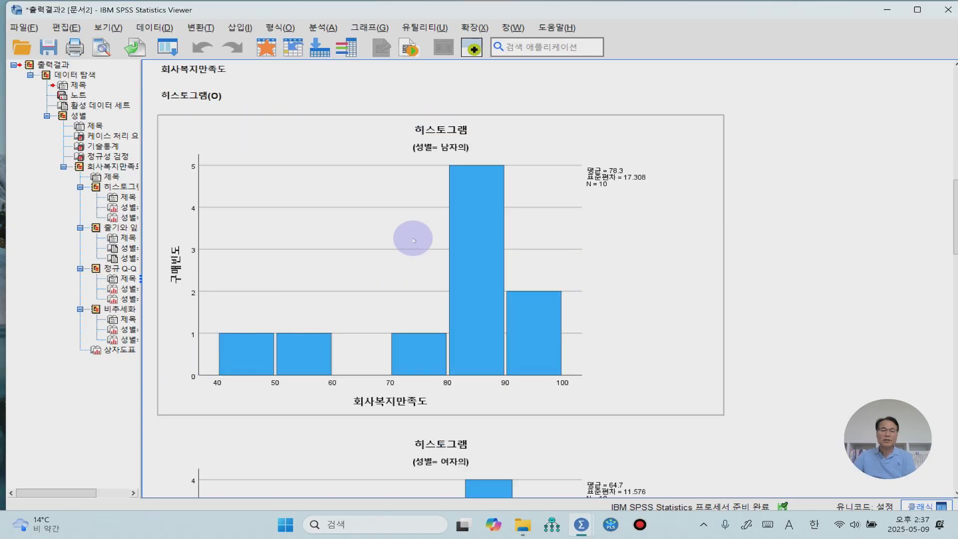
scroll(599, 357, down, 3)
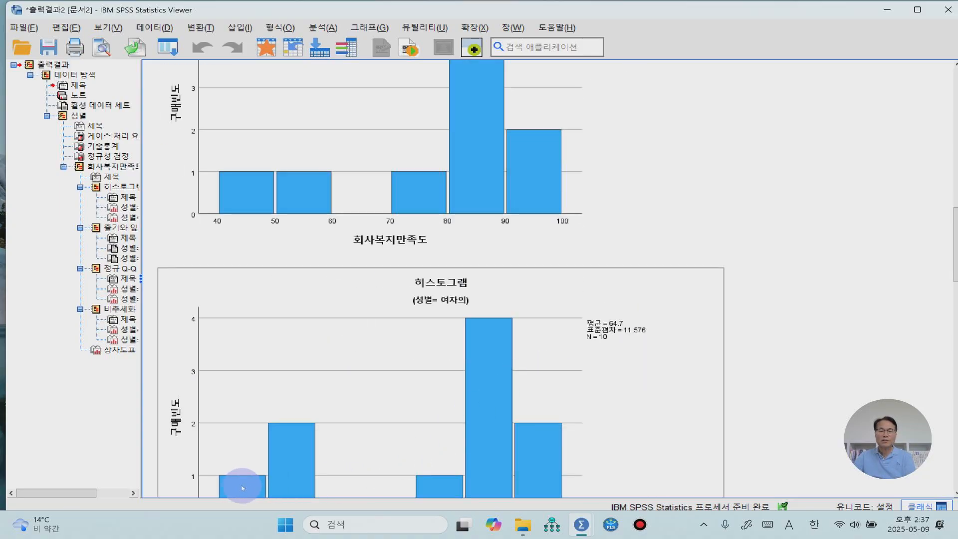
scroll(569, 434, down, 2)
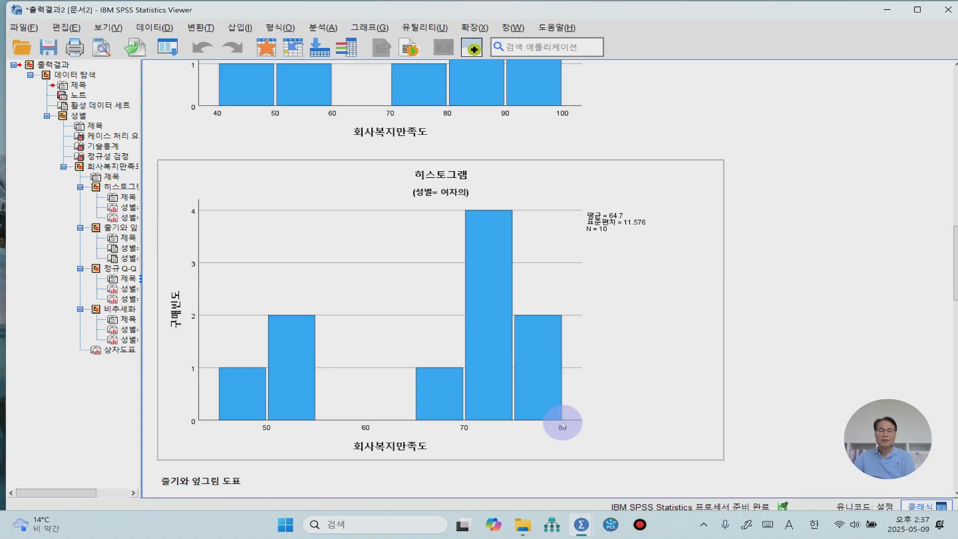
scroll(563, 425, down, 3)
scroll(562, 424, down, 3)
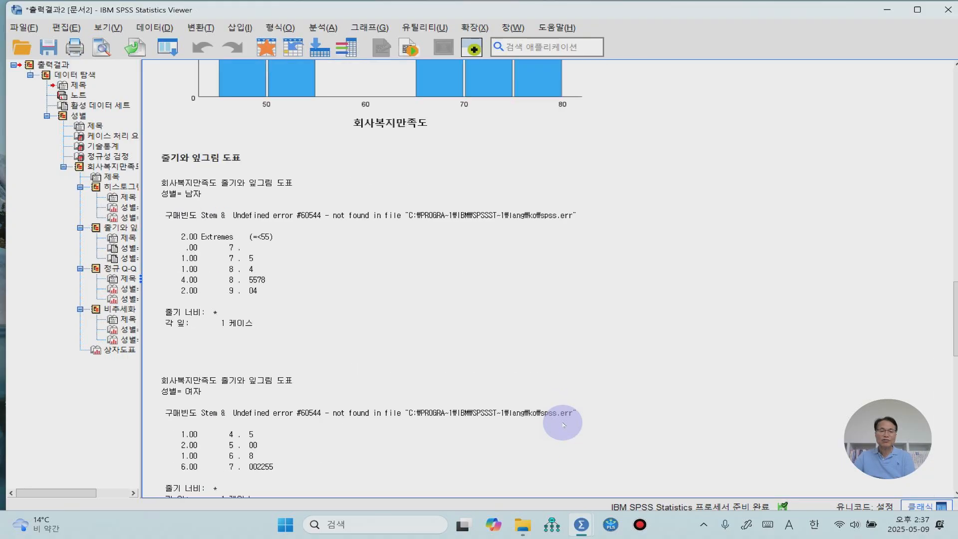
scroll(562, 425, down, 6)
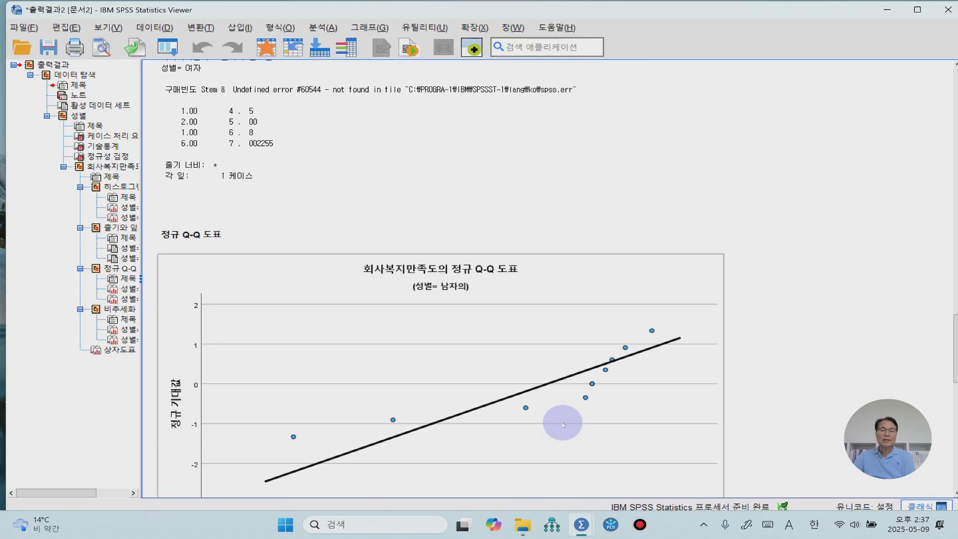
scroll(563, 424, down, 2)
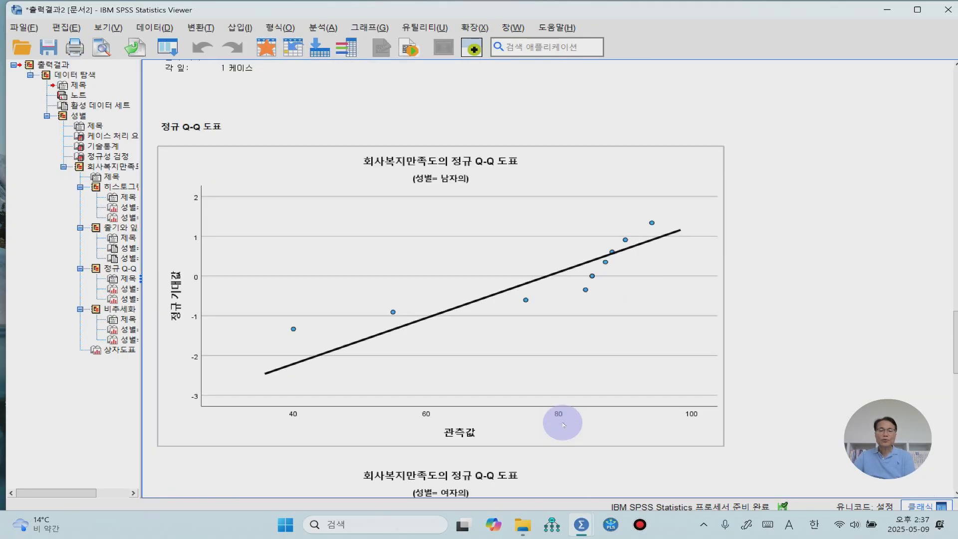
scroll(563, 424, down, 1)
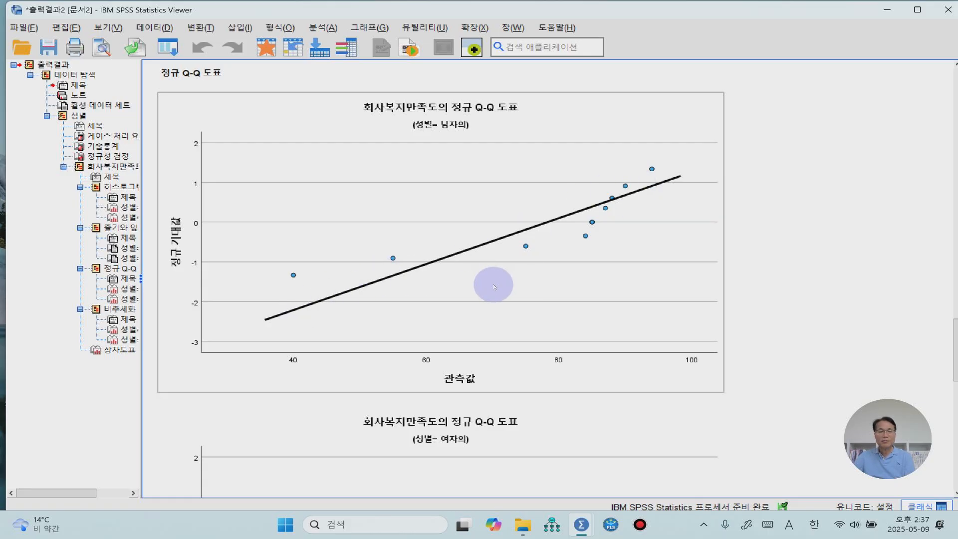
scroll(494, 287, down, 5)
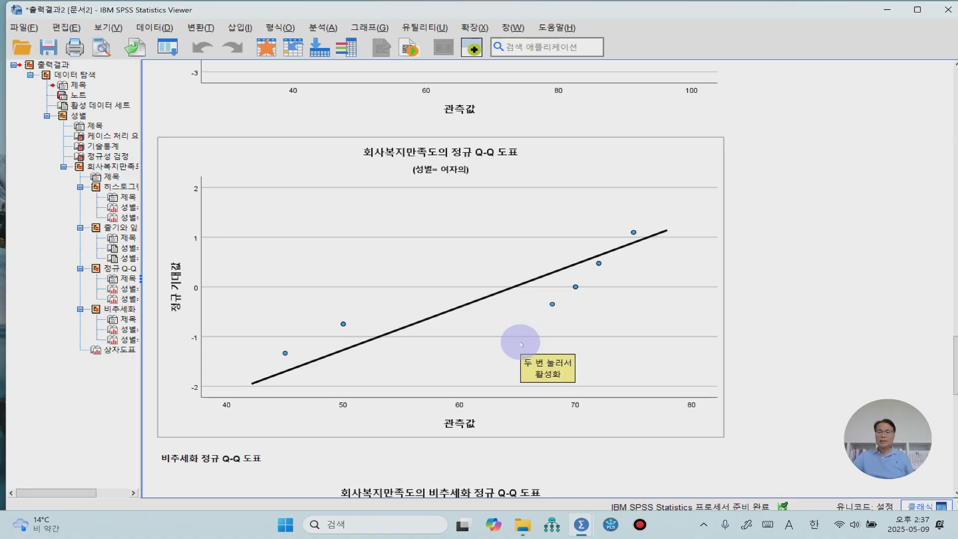
Start a legacy two-independent-samples nonparametric test with Mann-Whitney U and assign 성별 as the grouping variable.
click(320, 28)
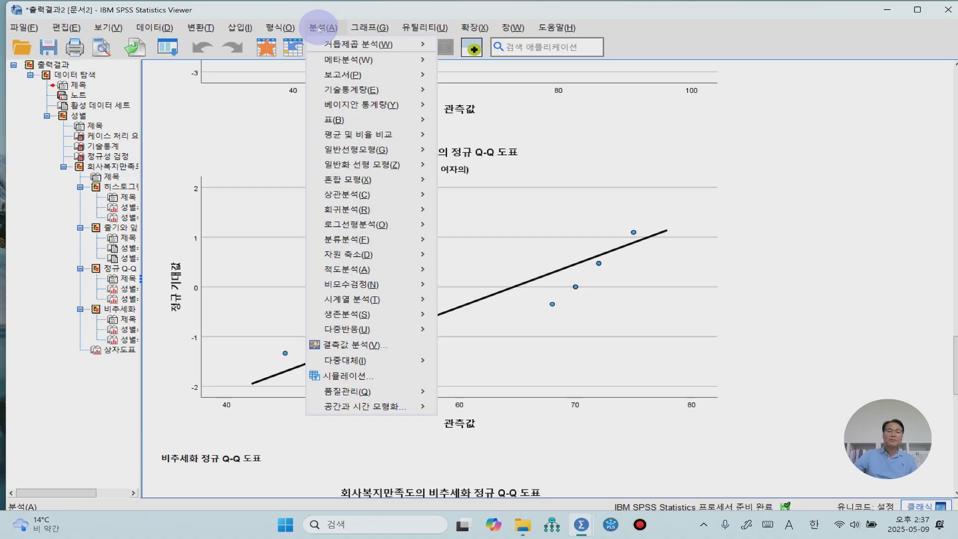
mouse_move(362, 285)
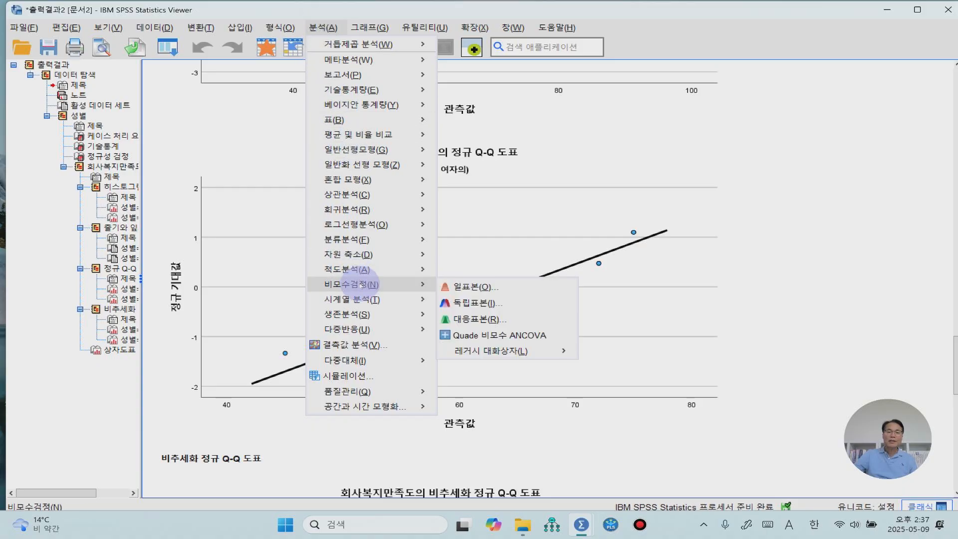
mouse_move(504, 355)
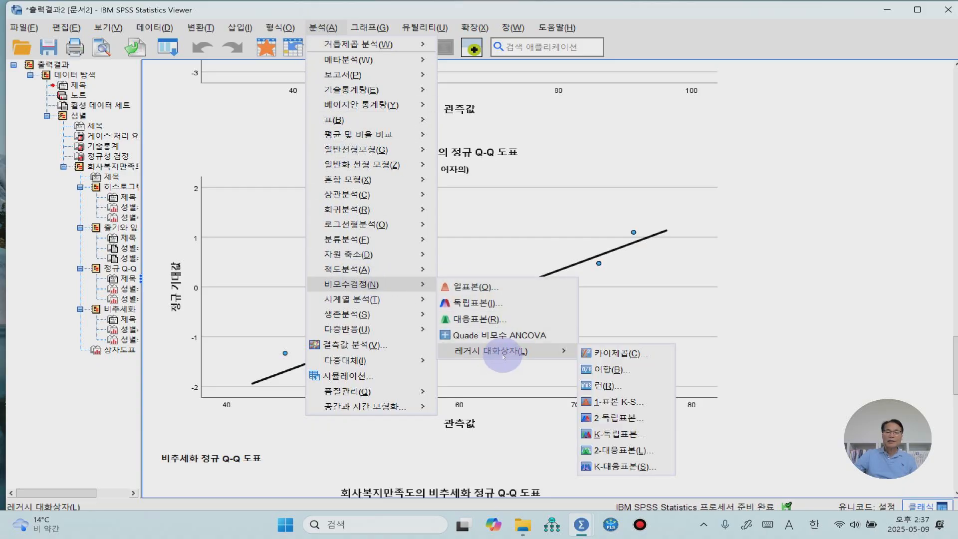
click(620, 418)
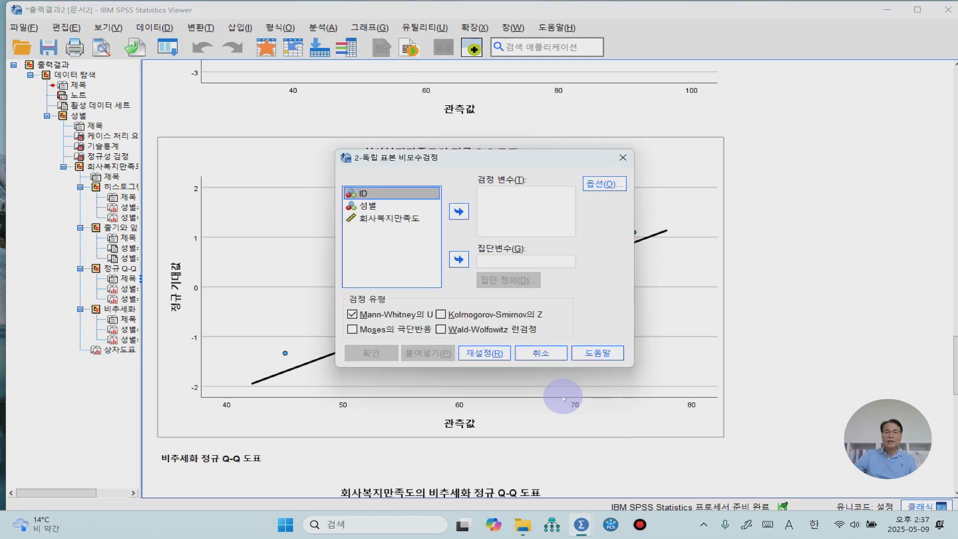
click(369, 205)
click(457, 260)
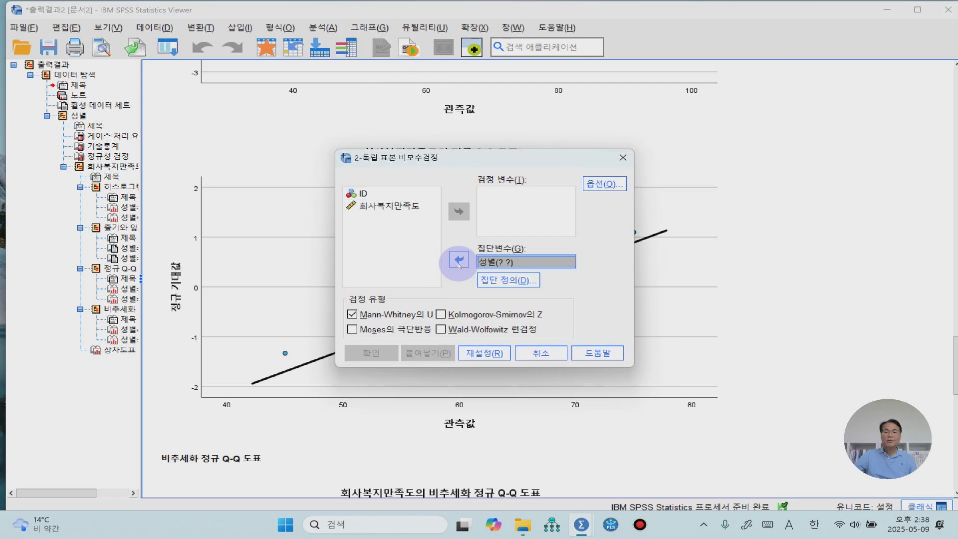
Define the groups of the grouping variable 성별 as 1 for group 1 and 2 for group 2.
click(505, 281)
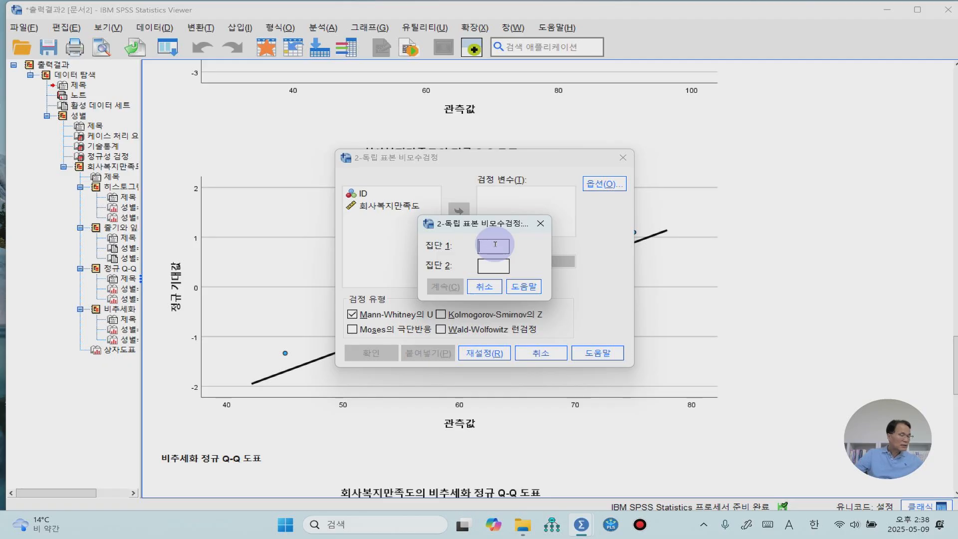
text(1)
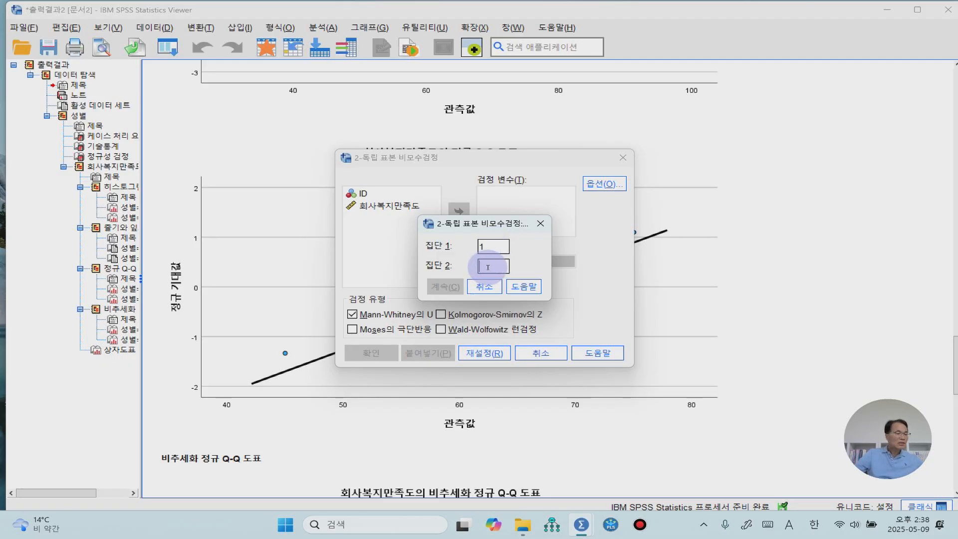
text(2)
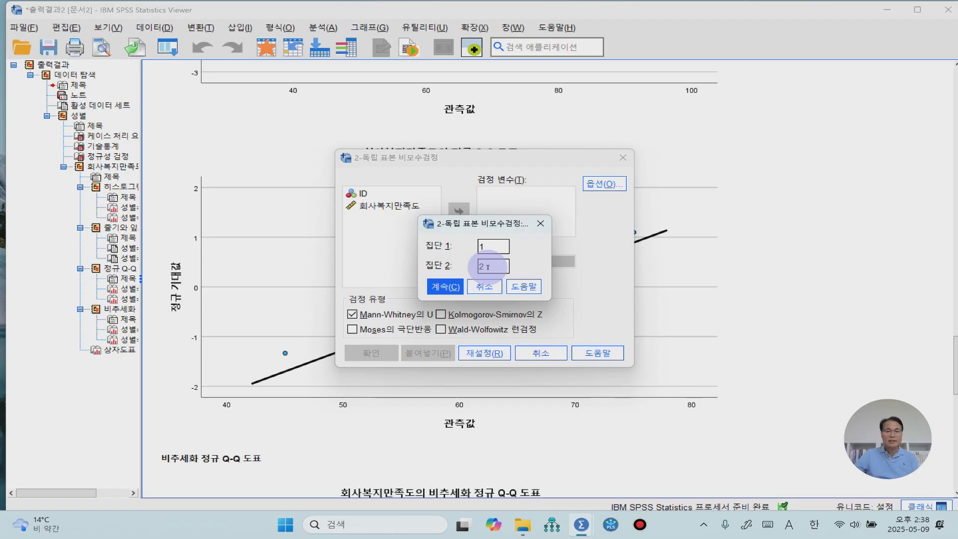
click(446, 287)
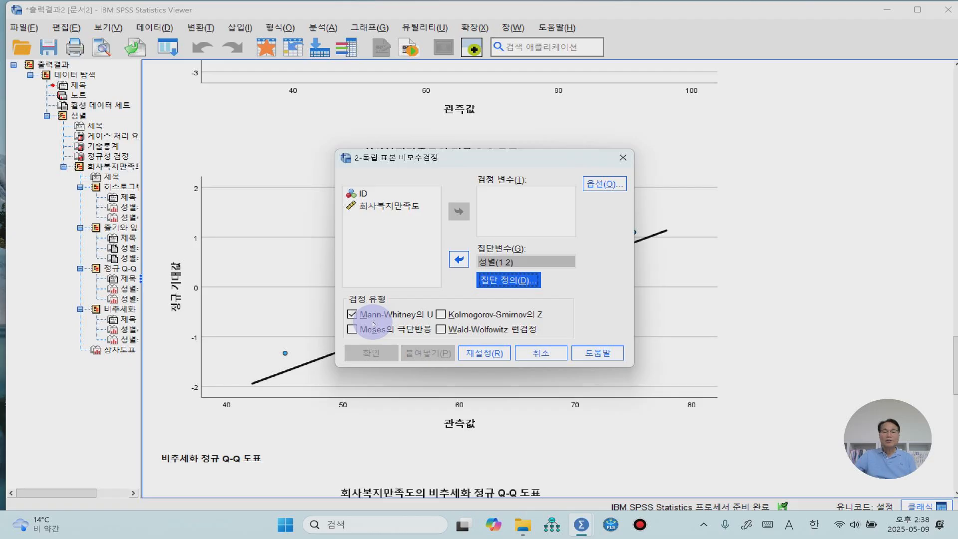
Add 회사복지만족도 as the test variable, run the Mann-Whitney test and bring its rank and test statistics tables into view.
click(384, 206)
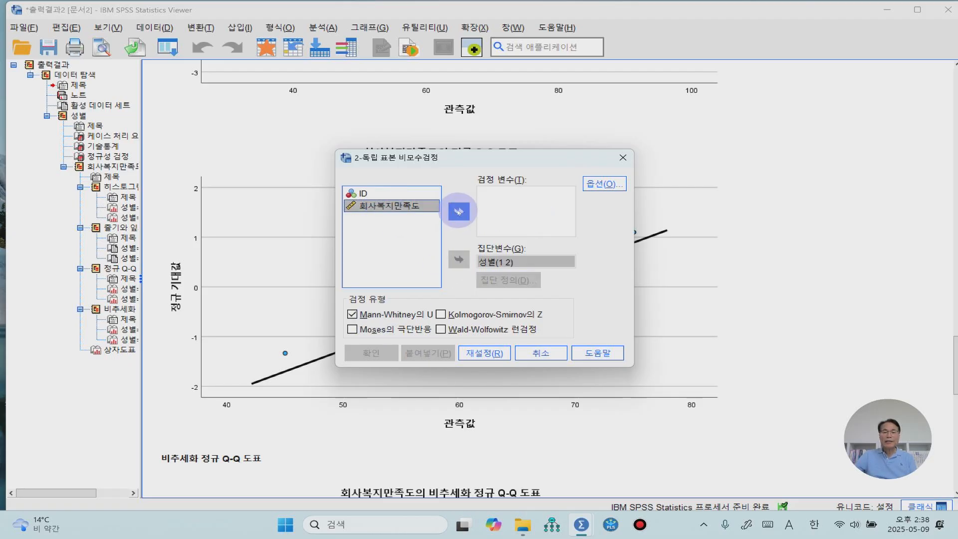
click(460, 213)
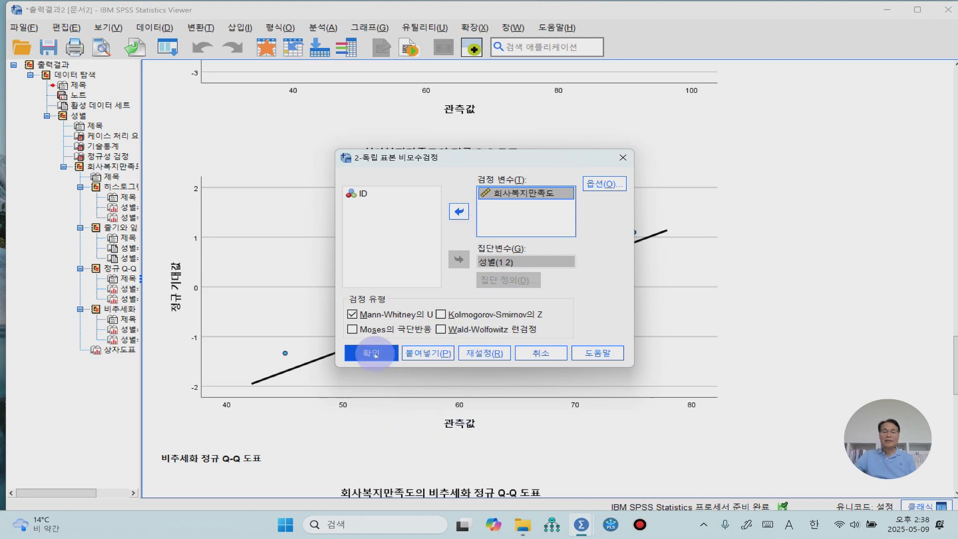
click(375, 356)
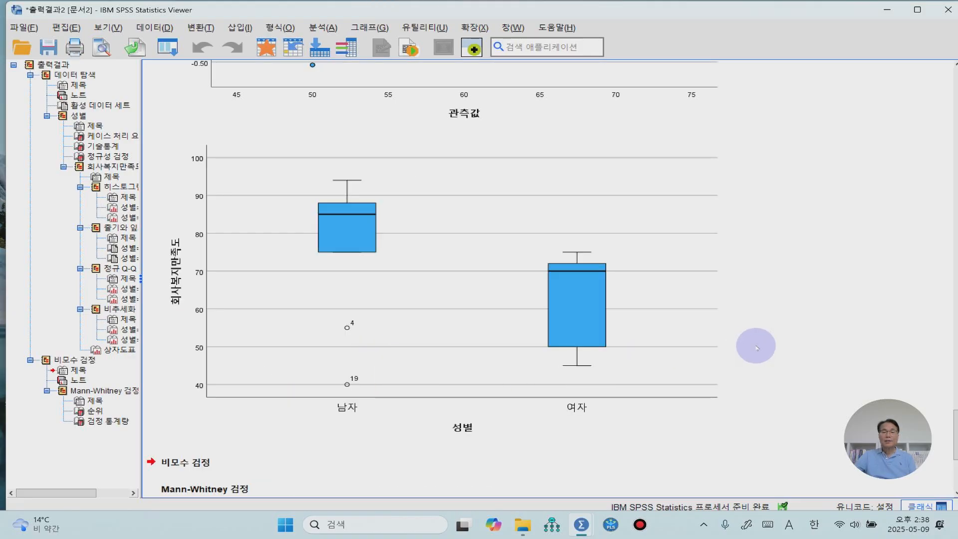
scroll(723, 348, down, 5)
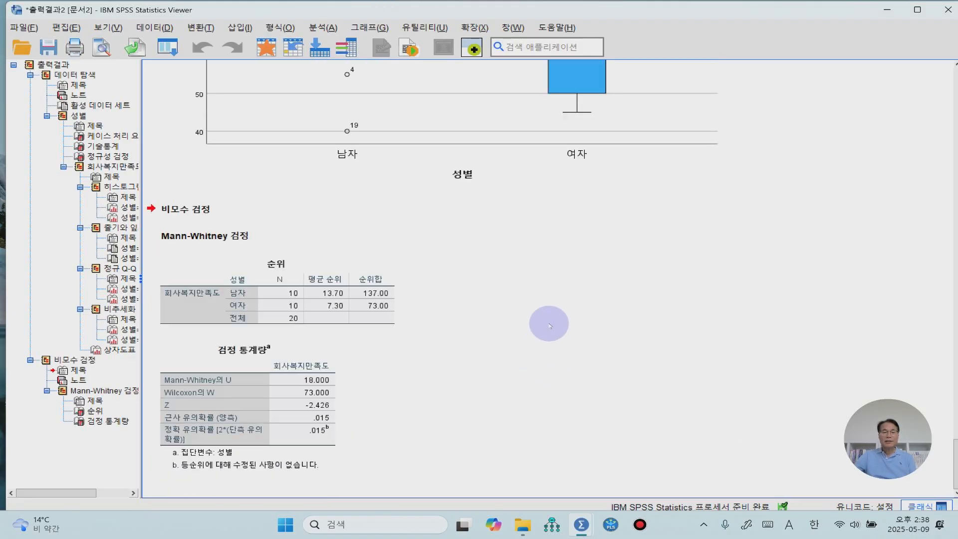